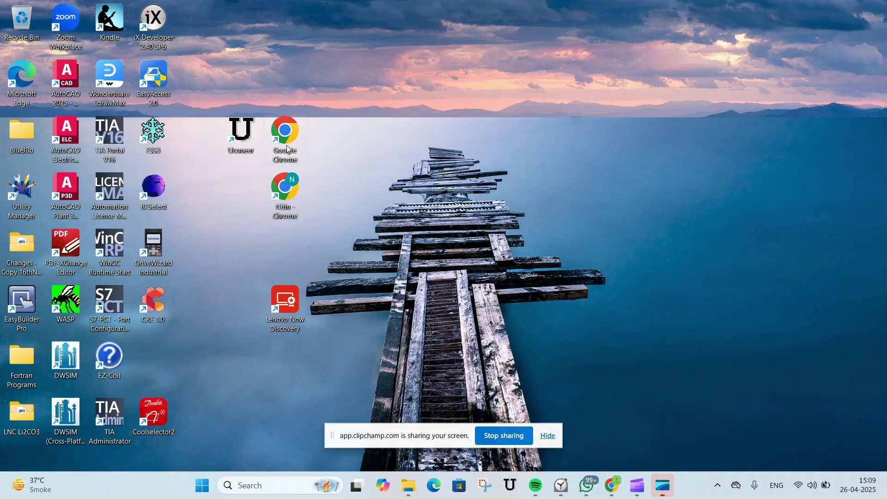
- Launch Google Chrome with the chosen profile and maximize the browser window
double_click(288, 148)
left_click(698, 18)
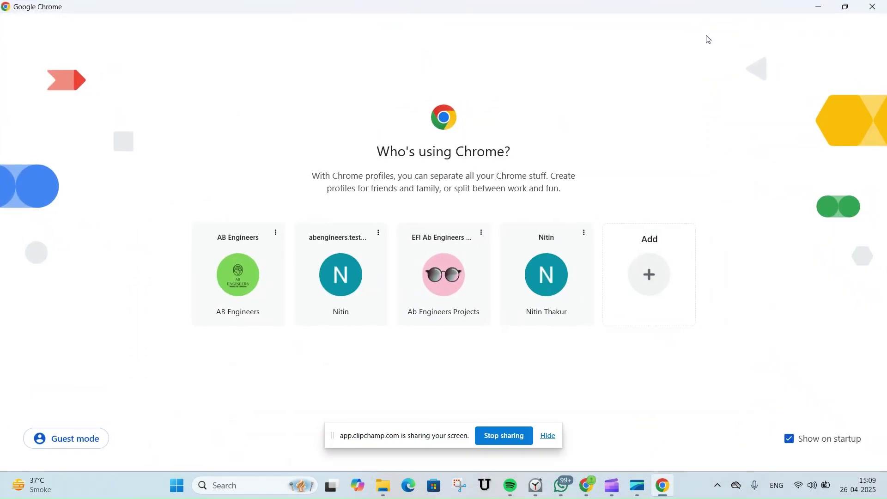
left_click(568, 265)
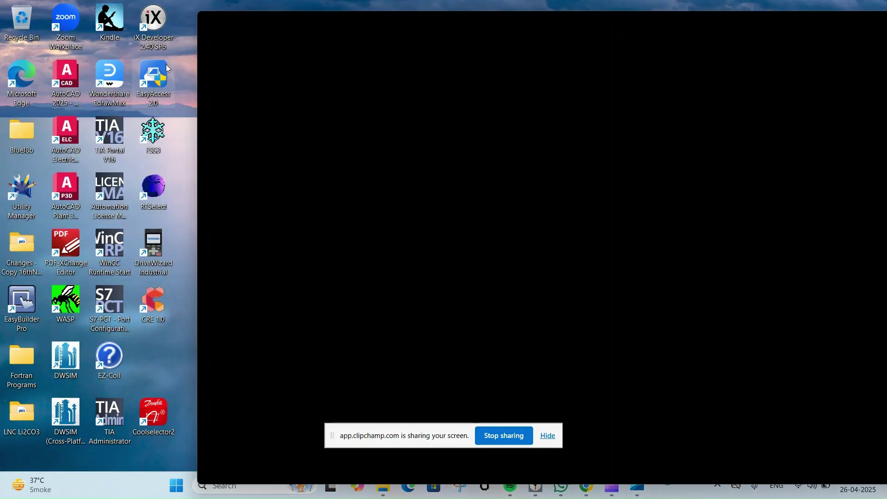
left_click(858, 23)
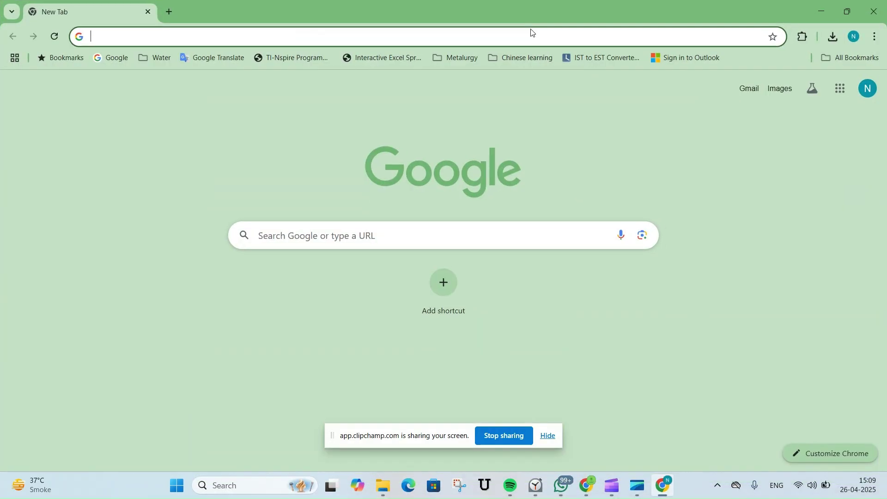
- Load the SourceForge CoolProp 6.6.0 files page from the 'coo' address-bar suggestions
left_click(522, 35)
type("coo")
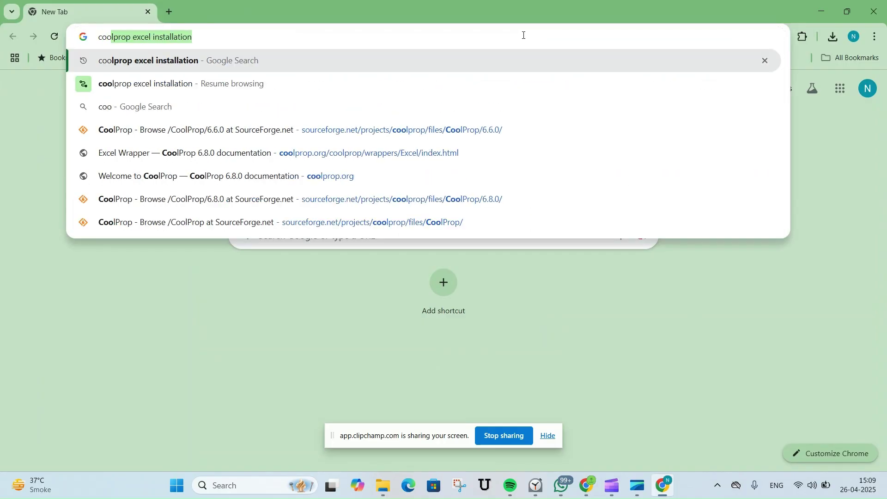
key("Down")
key("Down")
key("Down")
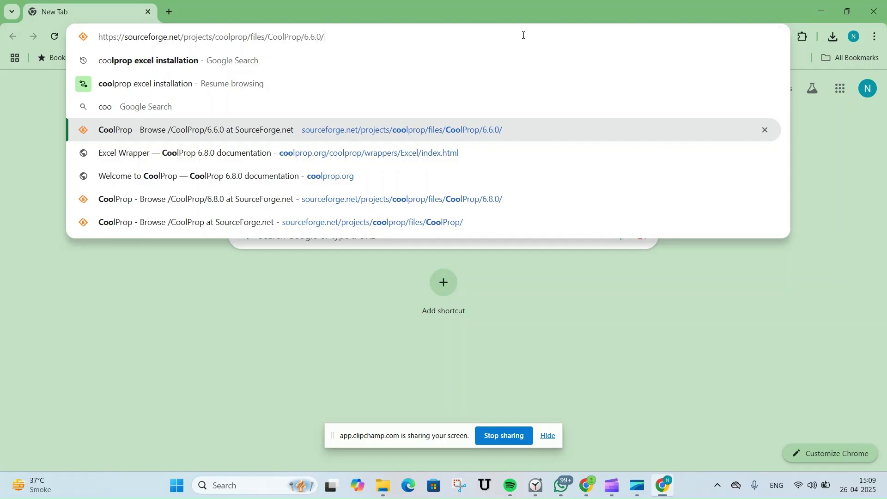
key("Return")
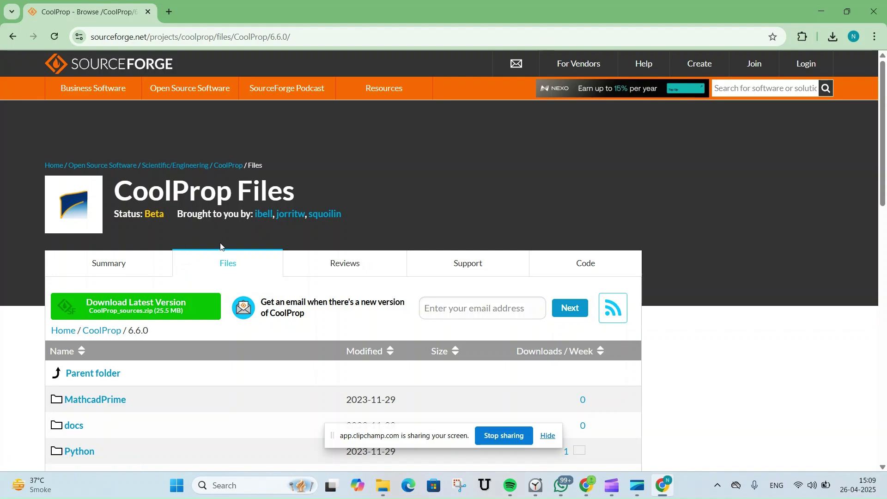
- Go up to the main CoolProp files folder, then into 6.8.0 > Installers > Windows
scroll(215, 236, "down", 3)
scroll(149, 252, "down", 3)
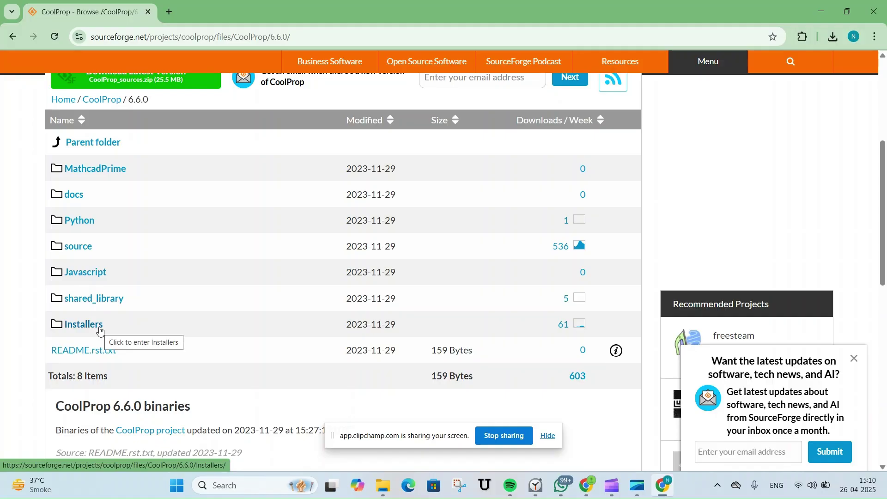
left_click(114, 108)
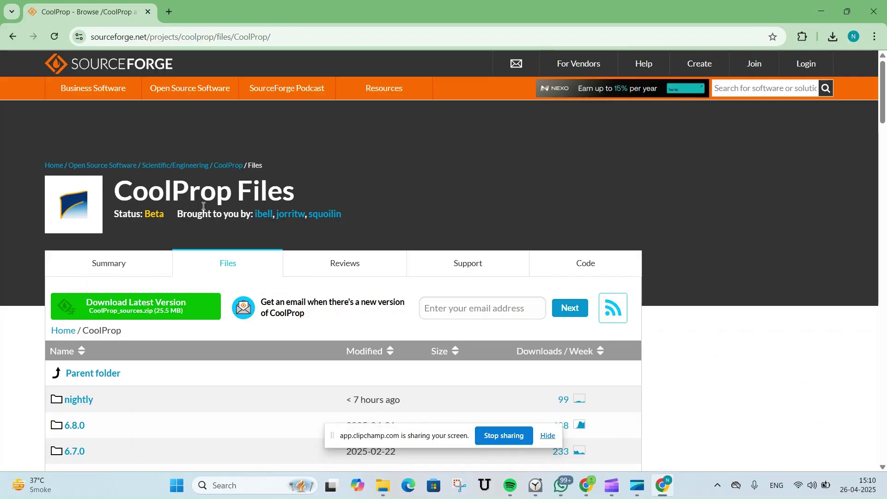
scroll(204, 206, "down", 1)
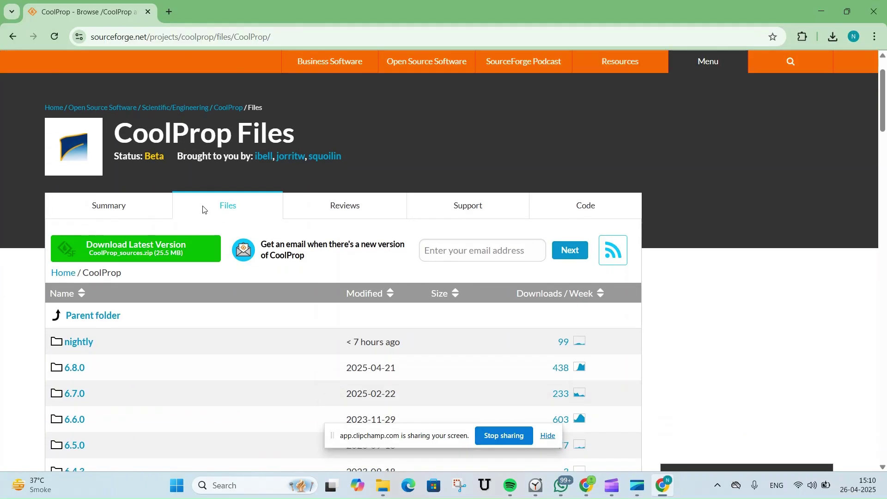
left_click(69, 374)
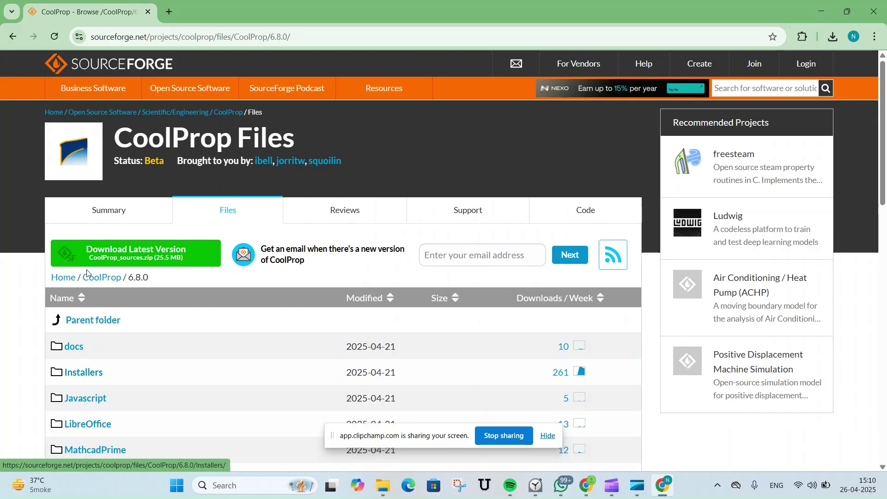
scroll(87, 273, "down", 1)
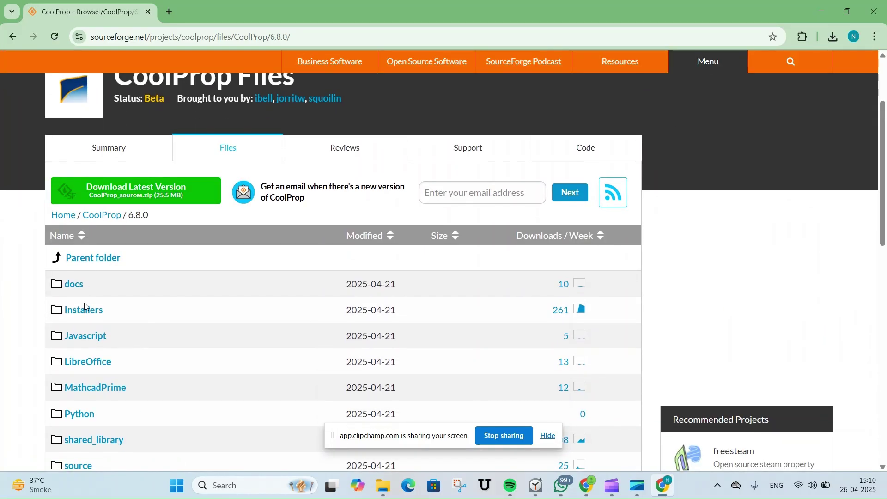
scroll(85, 301, "down", 1)
left_click(84, 253)
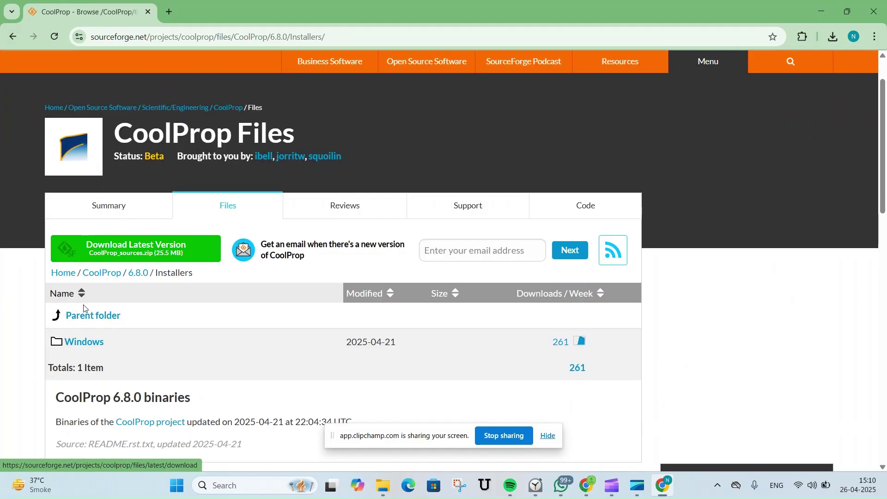
left_click(84, 350)
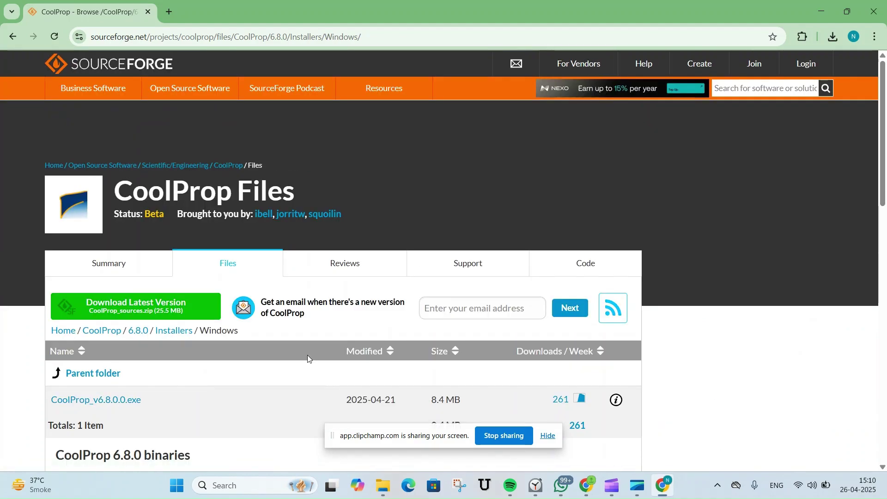
scroll(310, 351, "down", 2)
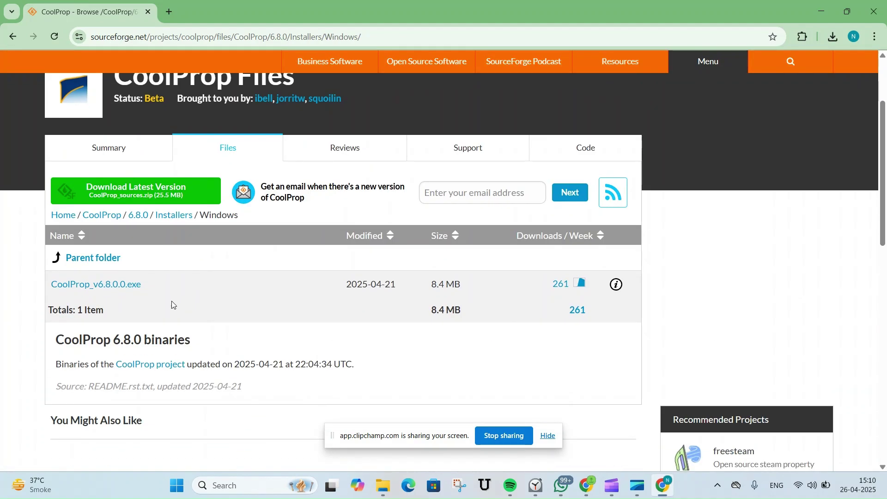
- Download CoolProp_v6.8.0.0.exe and bring up Chrome's recent downloads list
left_click(131, 286)
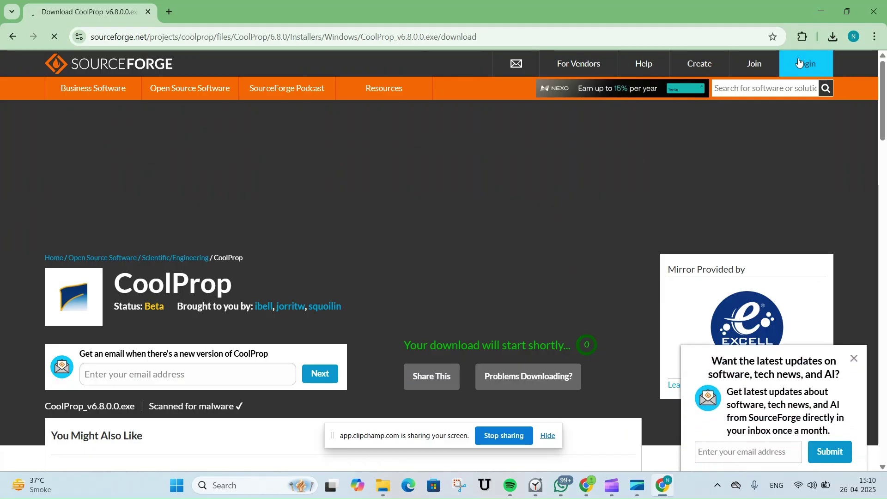
left_click(829, 37)
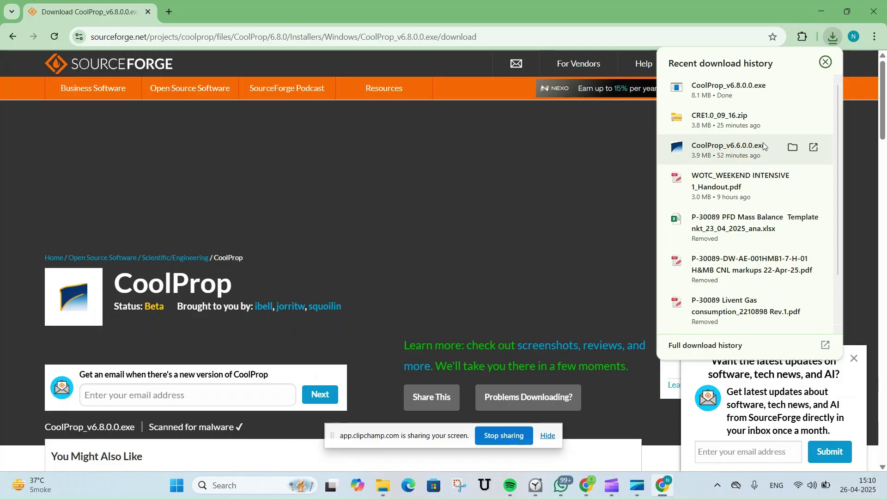
- Show the downloaded CoolProp_v6.8.0.0 installer in the File Explorer Downloads folder
left_click(793, 89)
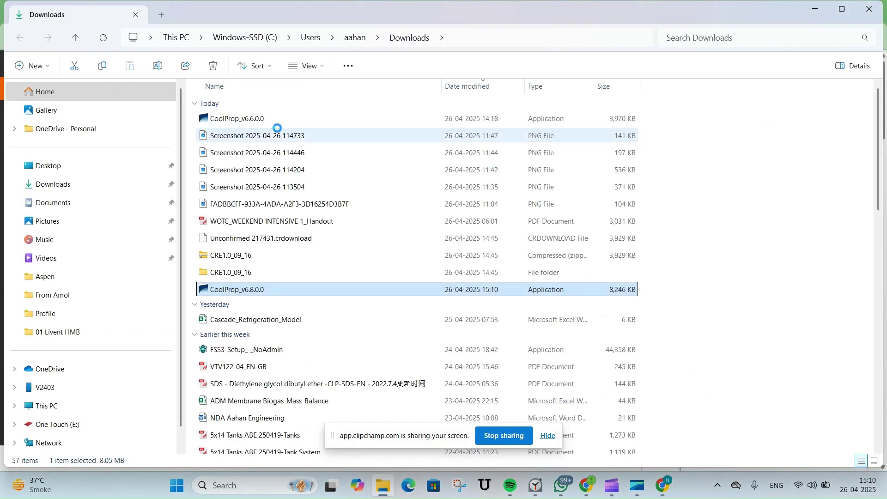
left_click(271, 119)
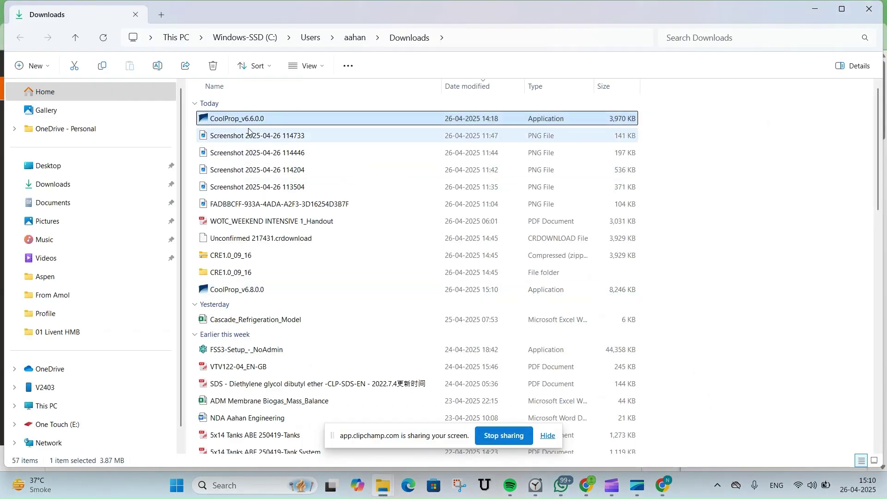
left_click(243, 296)
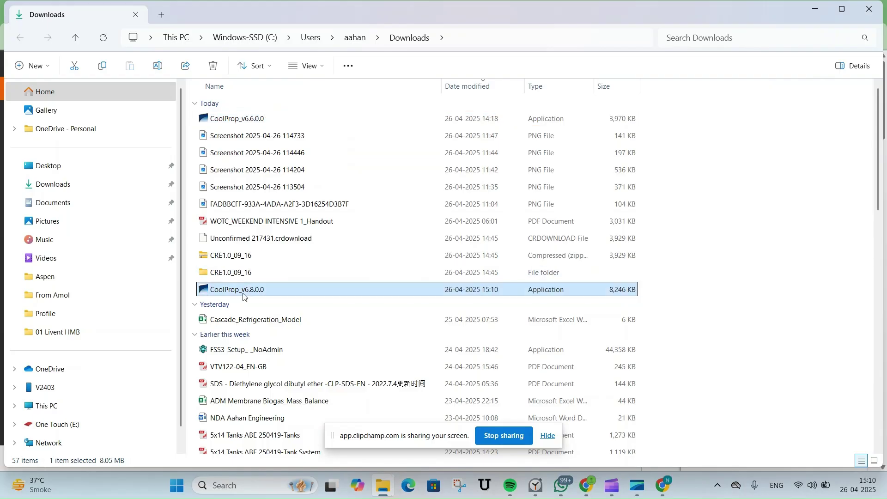
- Sort Downloads by date modified, newest first, and bring up CoolProp_v6.8.0.0's context menu
left_click(489, 85)
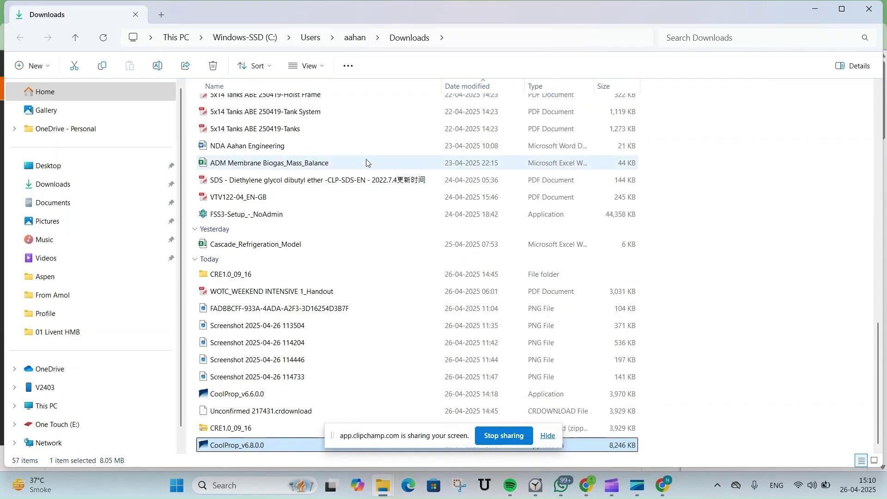
scroll(336, 152, "up", 5)
scroll(336, 150, "up", 1)
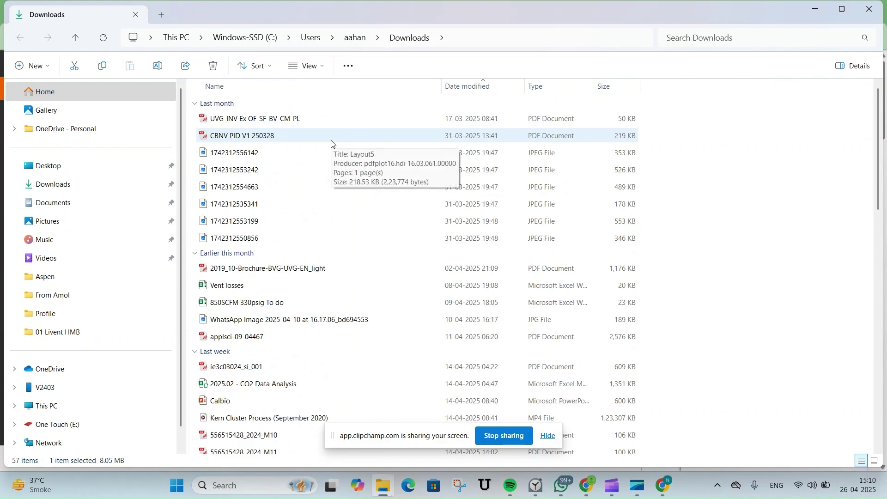
scroll(331, 143, "down", 8)
left_click(468, 88)
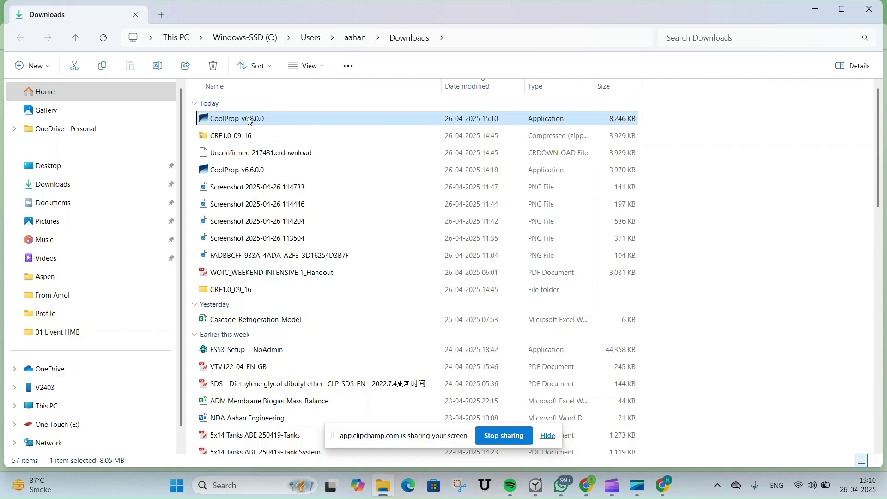
mouse_move(249, 121)
right_click(249, 121)
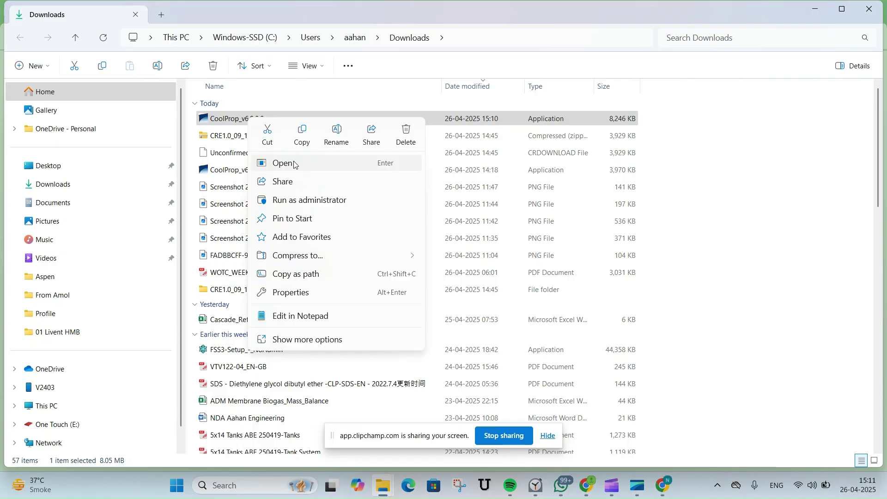
- Run the installer as administrator, getting past the SmartScreen warning and permission prompt
left_click(302, 200)
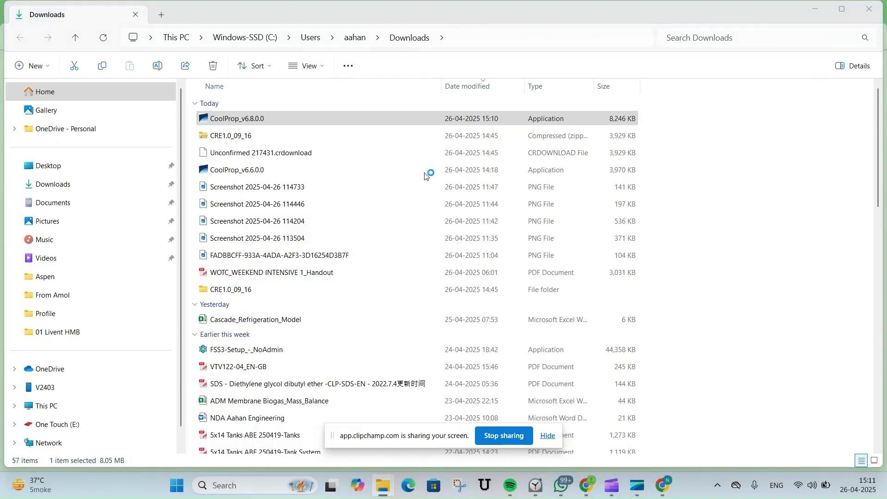
left_click(336, 160)
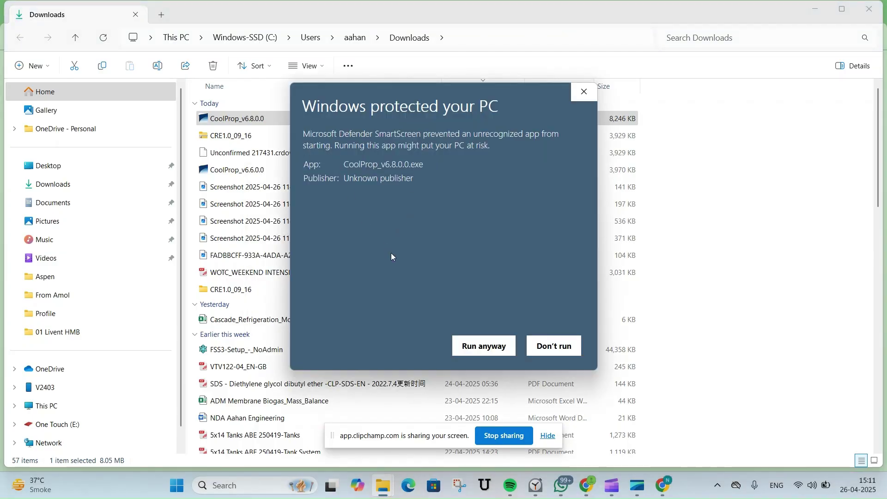
left_click(482, 346)
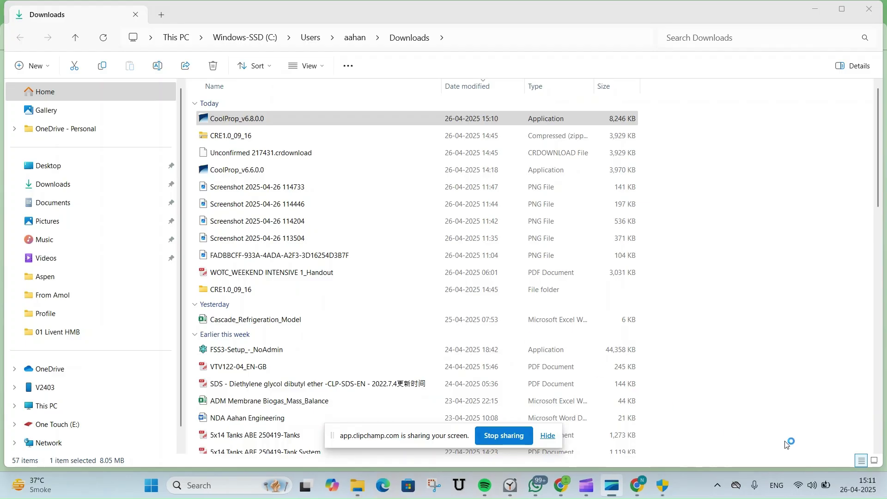
left_click(675, 487)
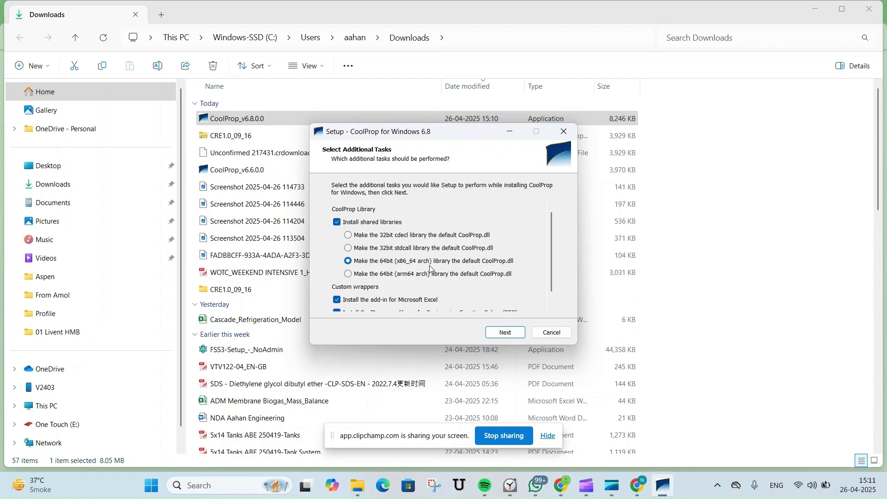
- Install CoolProp 6.8 with the 64bit DLL and Excel add-in tasks, then finish setup
scroll(432, 270, "down", 1)
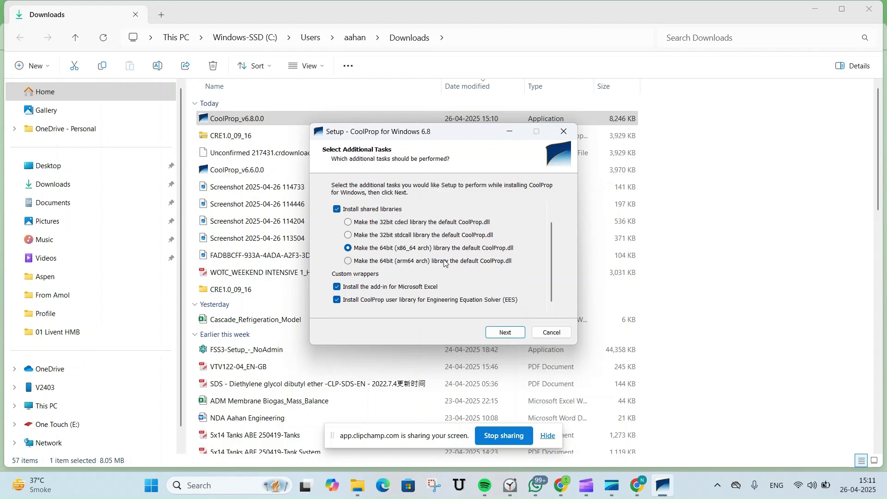
left_click(505, 333)
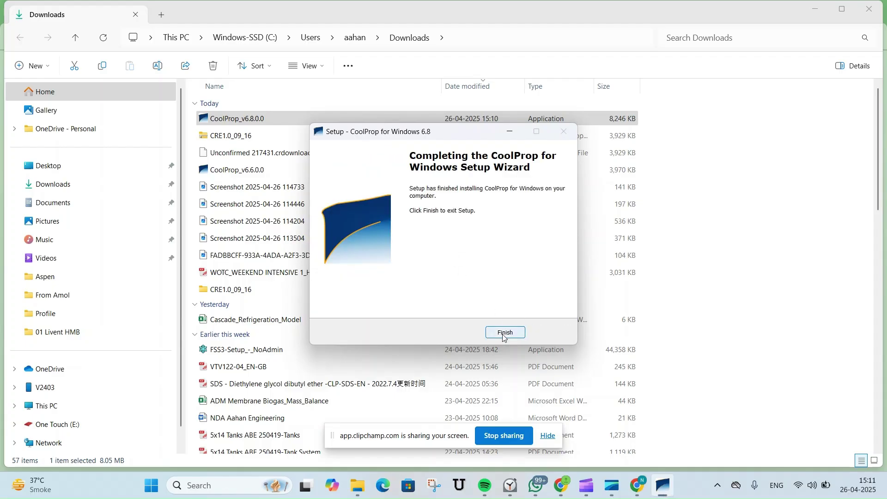
left_click(505, 333)
- Show the desktop, refresh it so TestExcel appears, and open the TestExcel workbook
key("super+d")
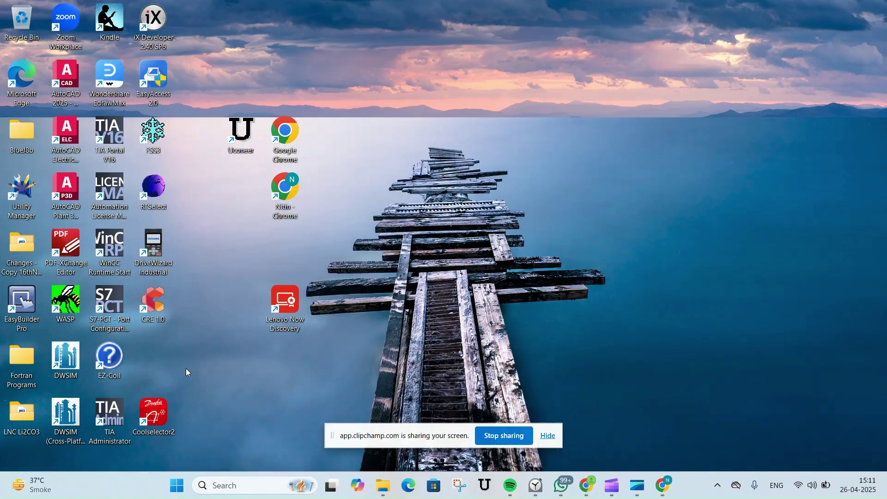
right_click(539, 140)
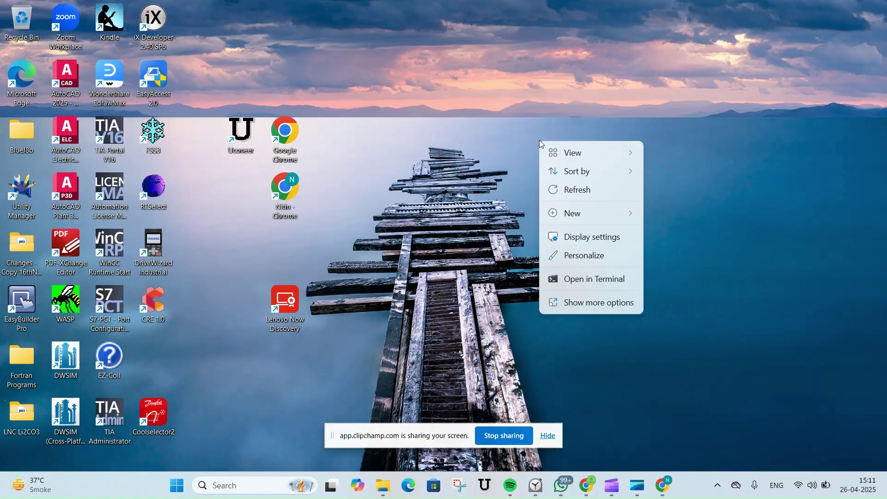
left_click(587, 190)
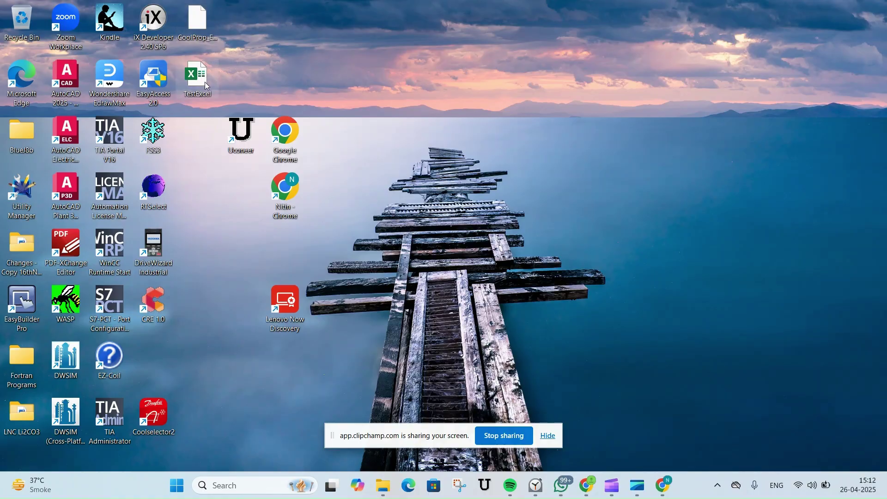
double_click(205, 82)
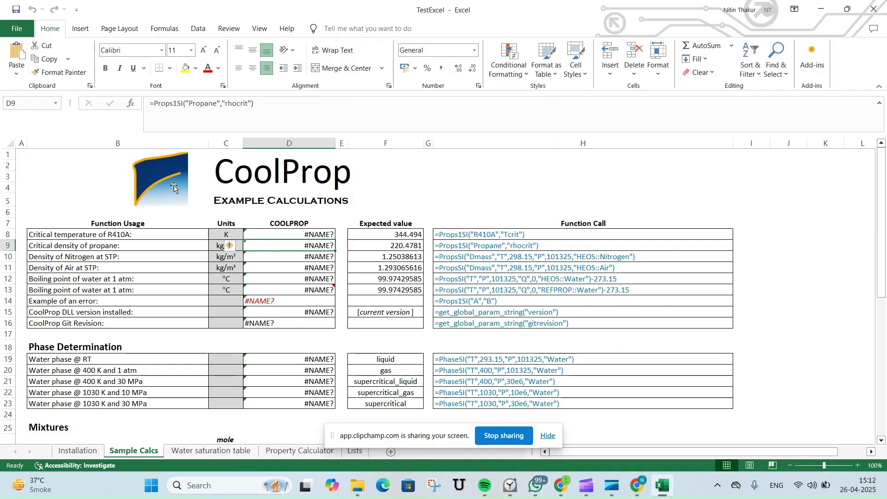
- Check in Excel Options > Add-ins that Coolprop is ticked among Excel Add-ins, then confirm
left_click(16, 29)
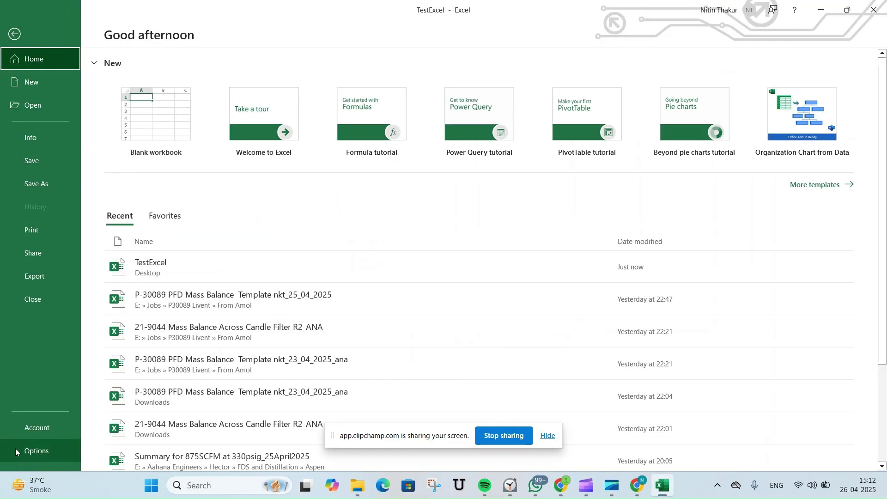
left_click(46, 446)
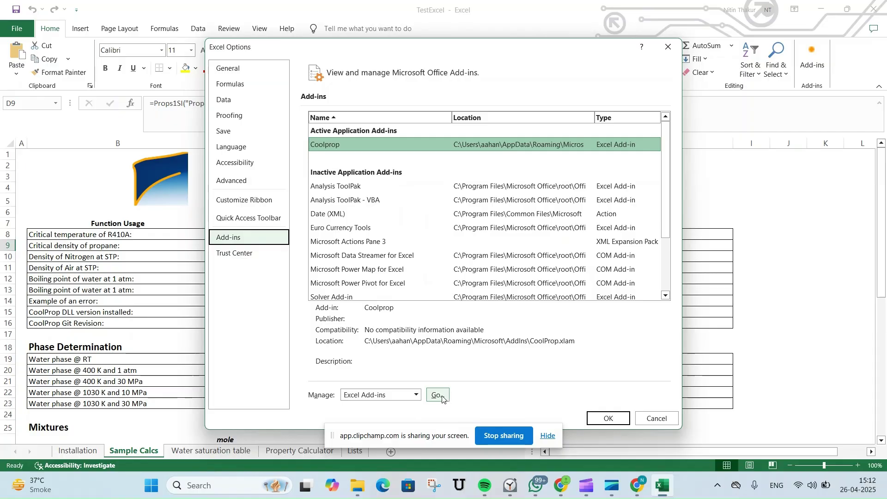
left_click(612, 147)
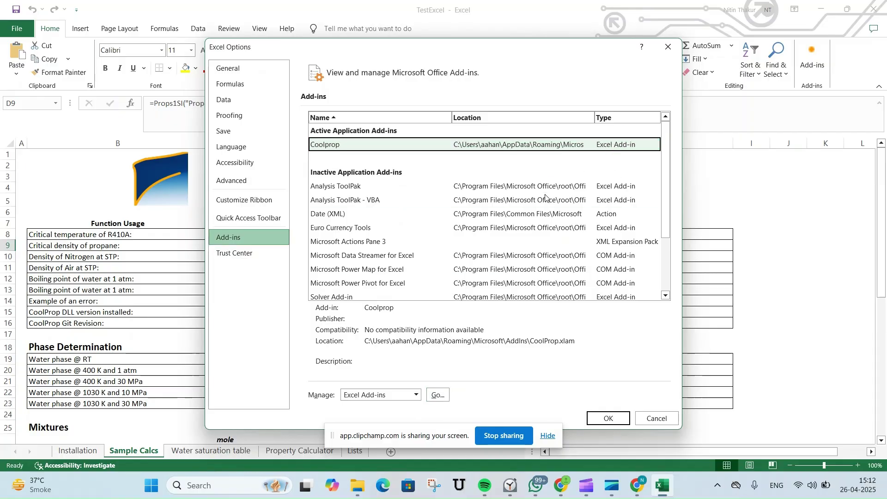
left_click(438, 396)
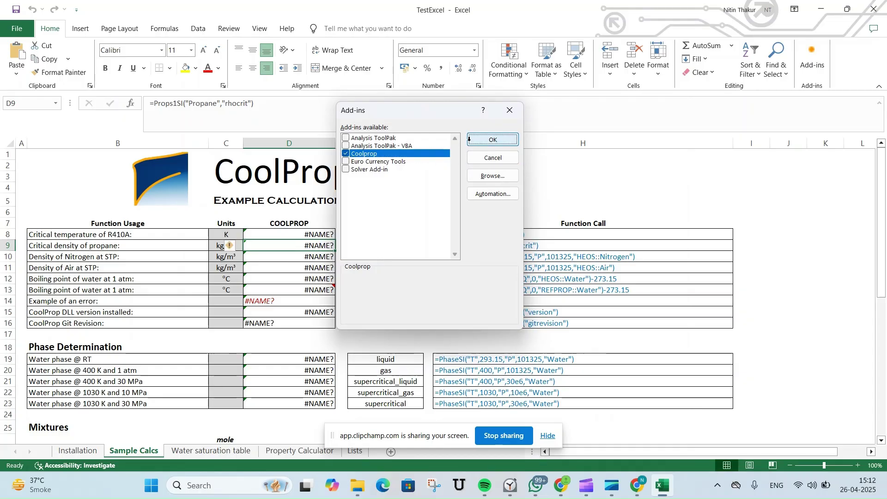
left_click(492, 140)
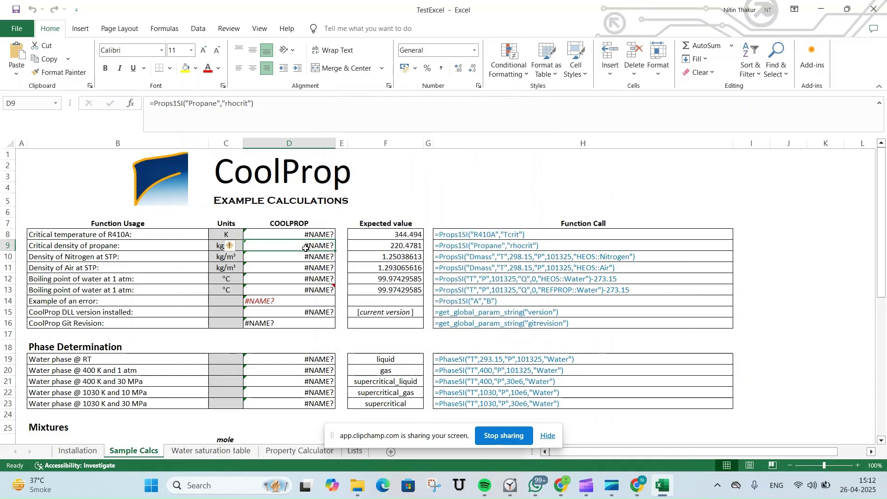
left_click(17, 28)
left_click(18, 450)
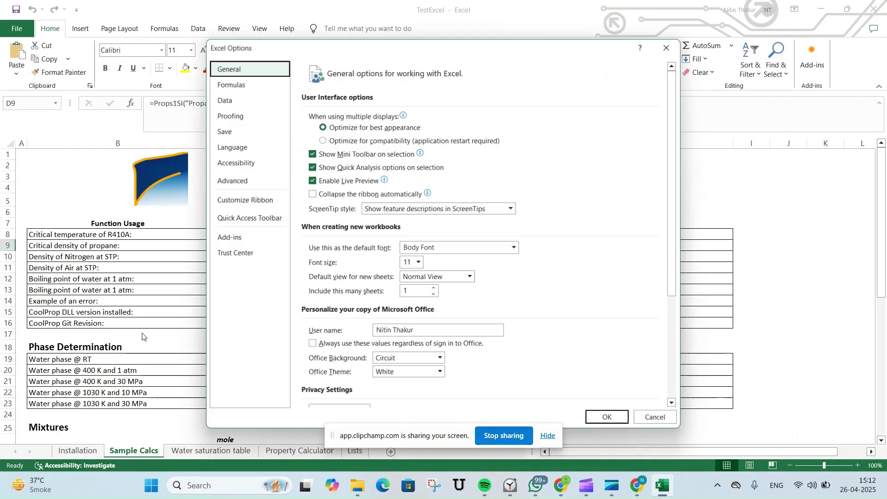
left_click(265, 259)
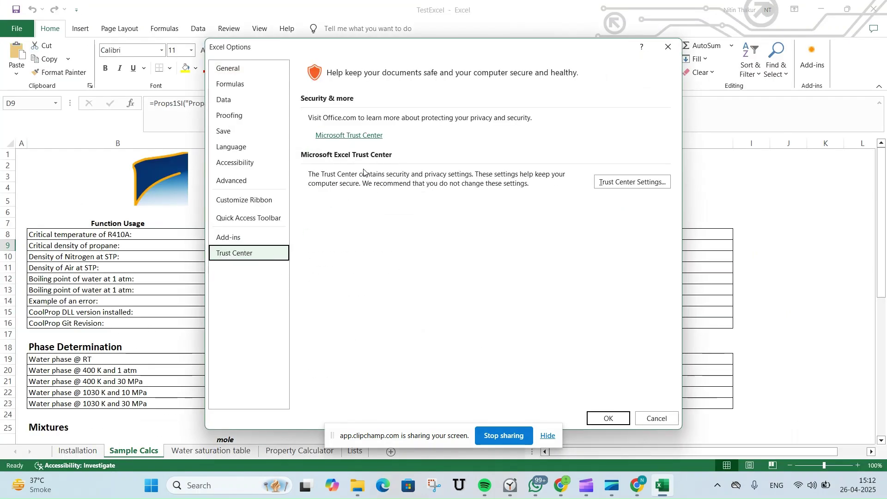
left_click(633, 182)
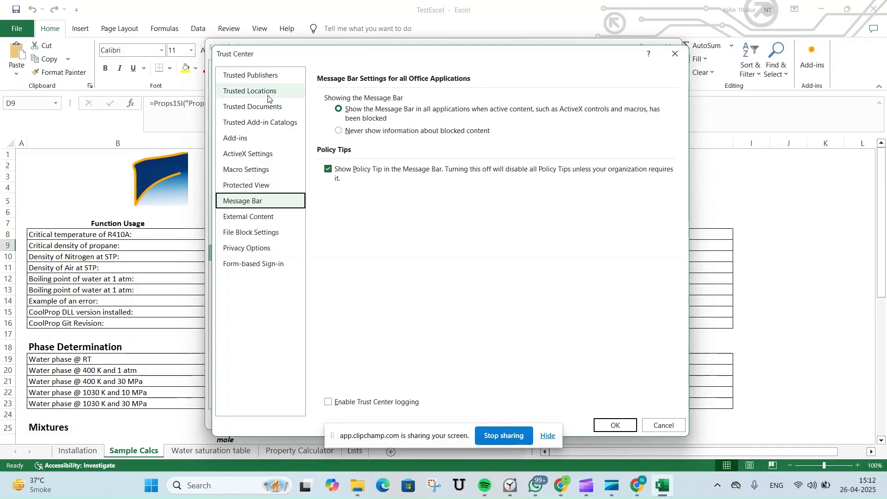
left_click(268, 75)
left_click(266, 92)
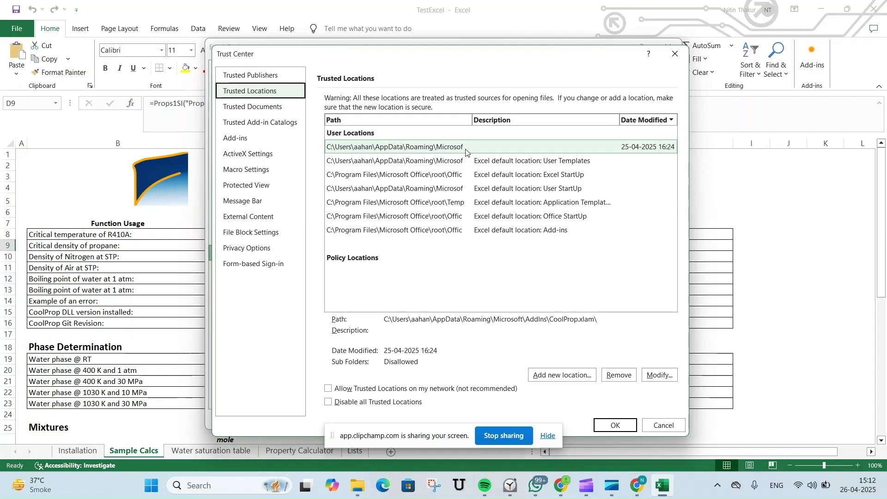
left_click(557, 375)
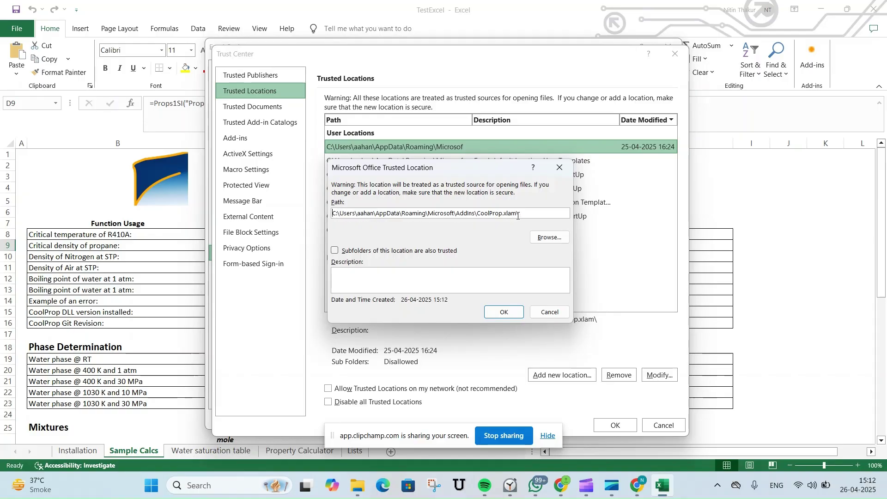
left_click(500, 314)
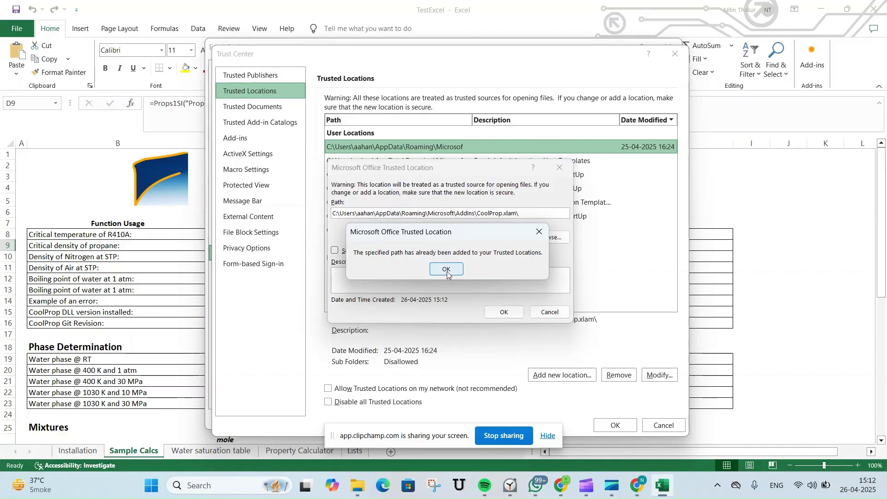
left_click(447, 269)
left_click(549, 312)
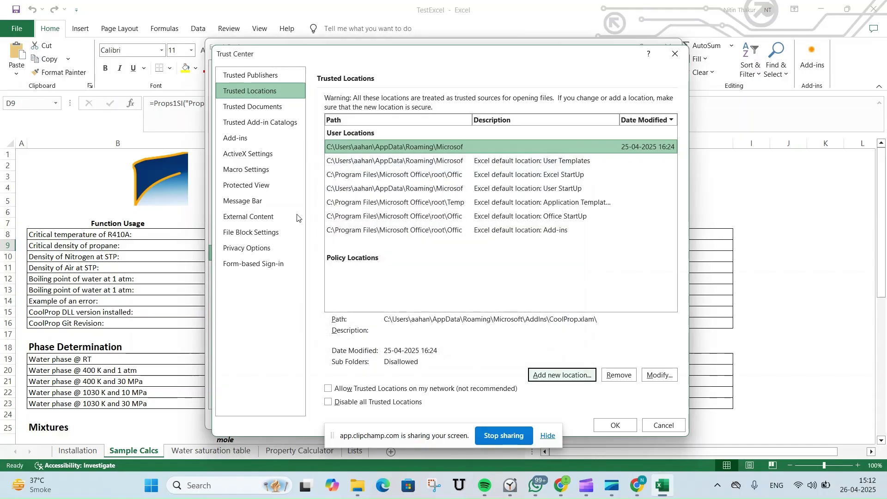
left_click(292, 137)
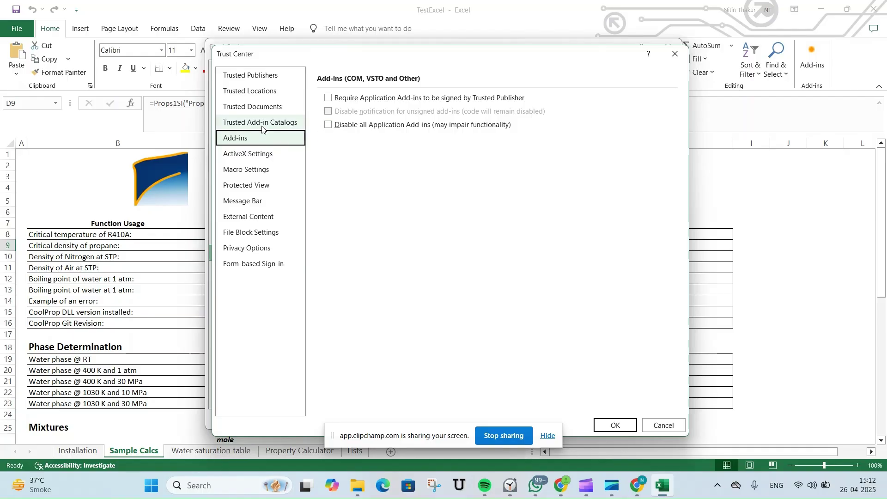
left_click(252, 170)
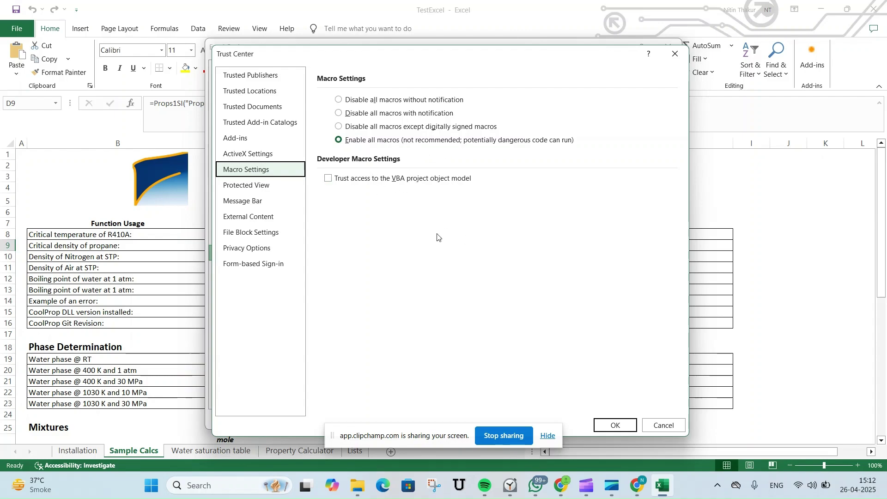
left_click(608, 421)
left_click(607, 419)
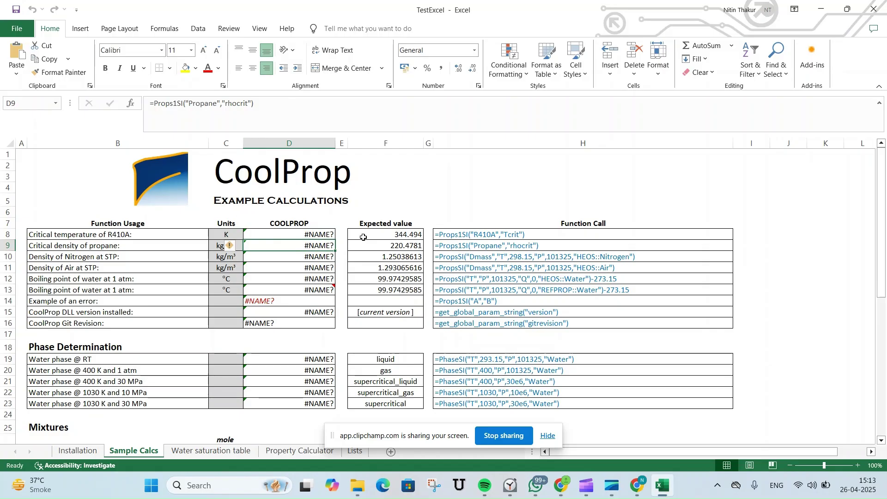
- Return to the Sample Calcs sheet, whose CoolProp formulas still show #NAME?
left_click(17, 29)
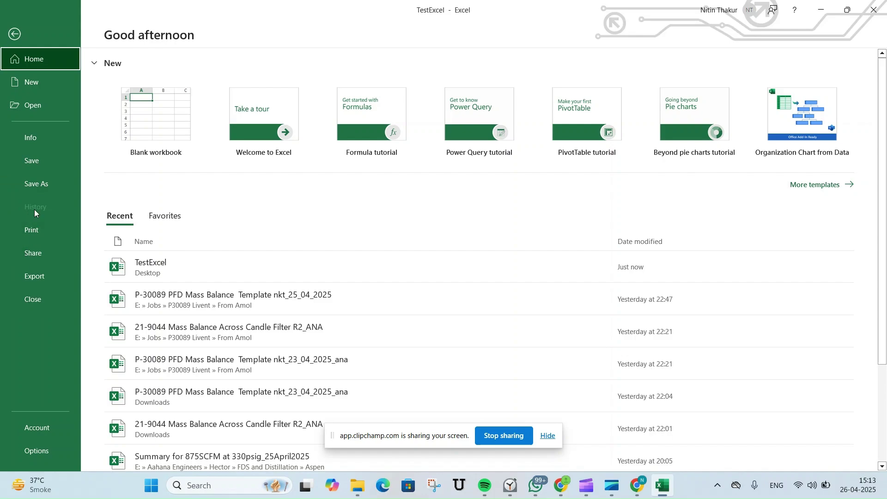
left_click(35, 36)
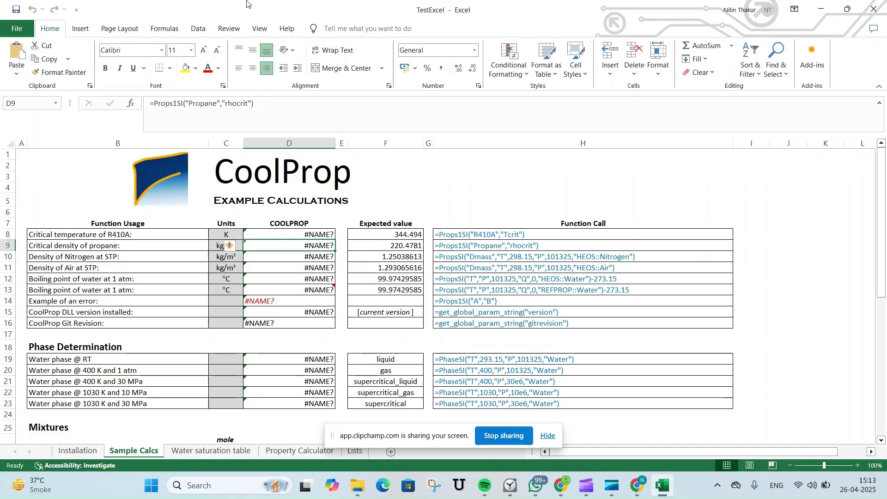
- Open the Visual Basic editor with Alt+F11 and open the CoolProp add-in's Module1
key("alt")
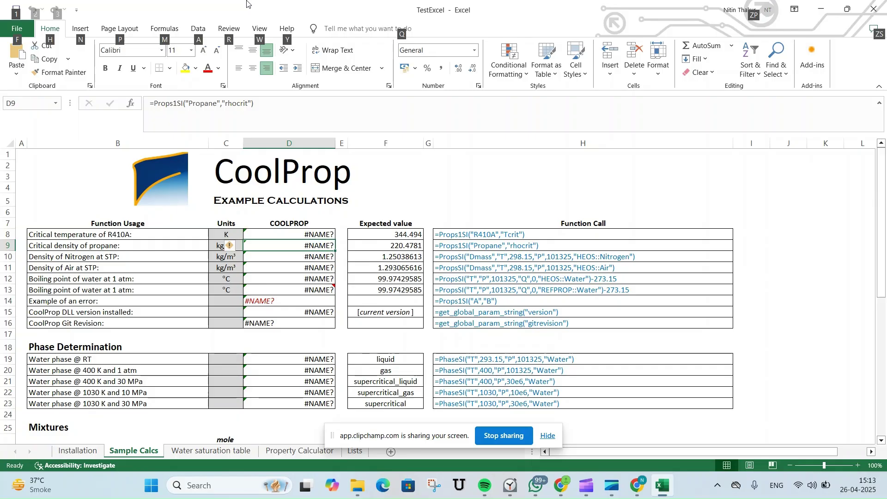
key("alt+F11")
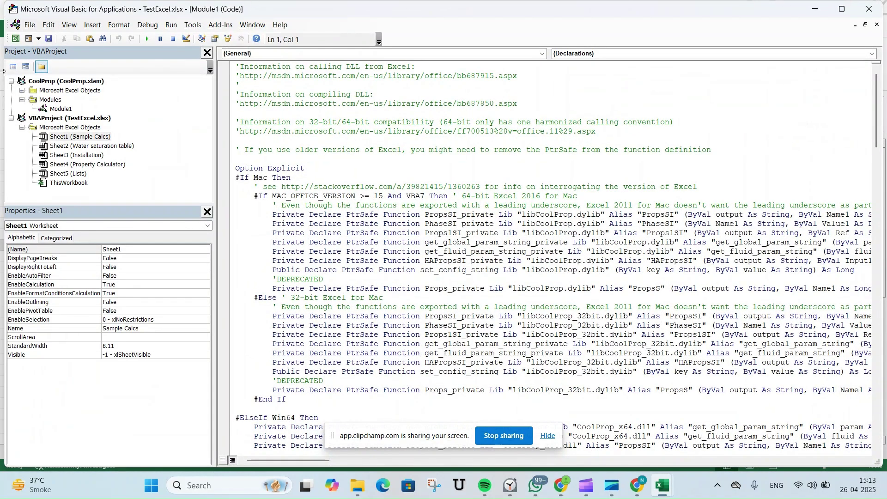
left_click(61, 109)
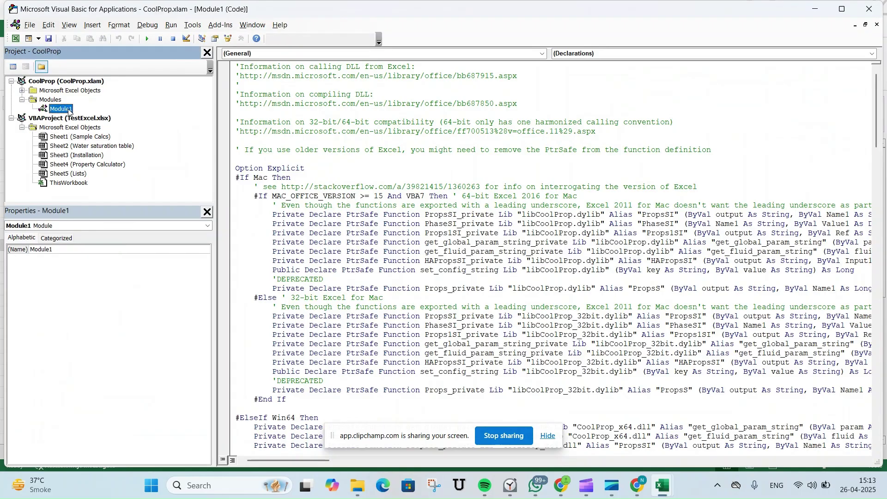
double_click(69, 110)
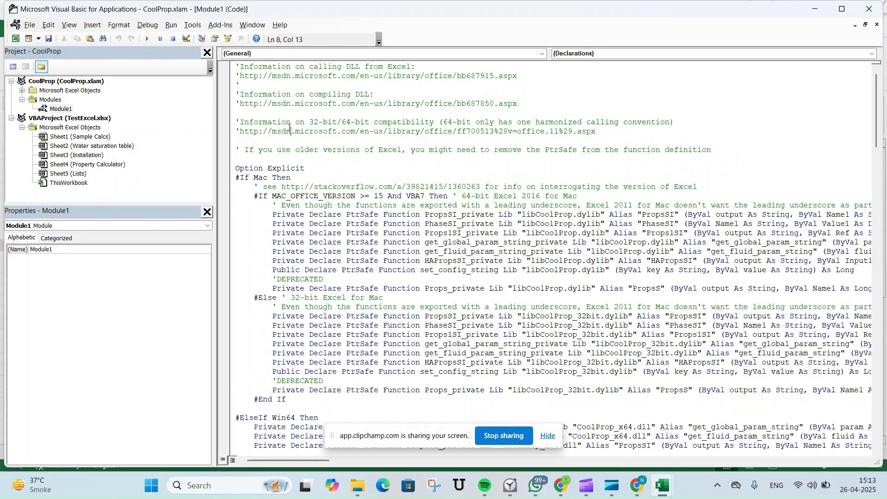
- Open the CoolProp project's References dialog, then close it without changes
left_click(193, 25)
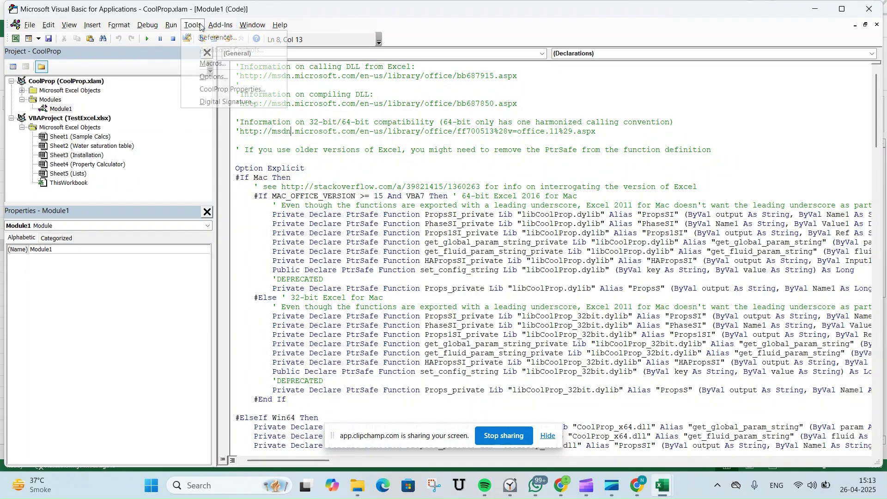
left_click(205, 37)
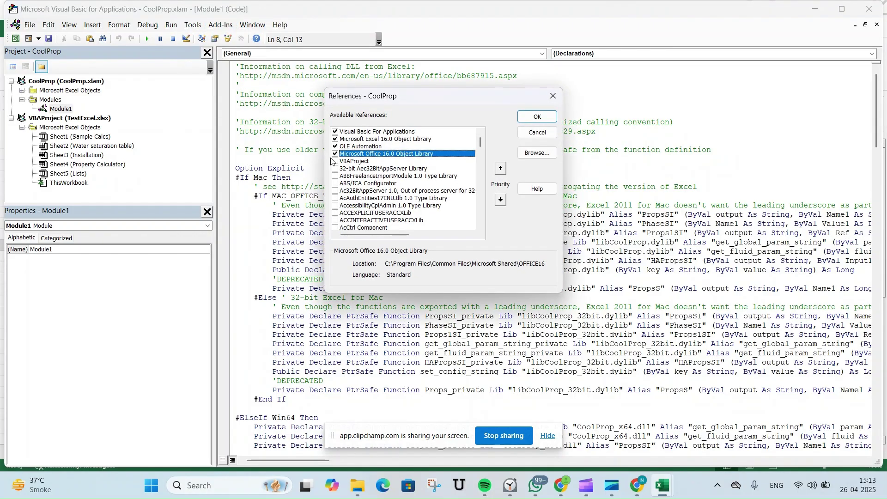
left_click(539, 152)
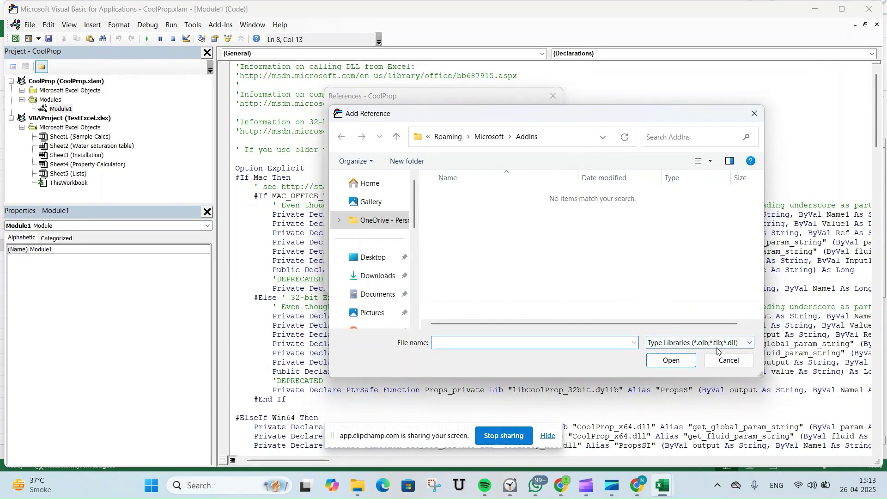
left_click(727, 361)
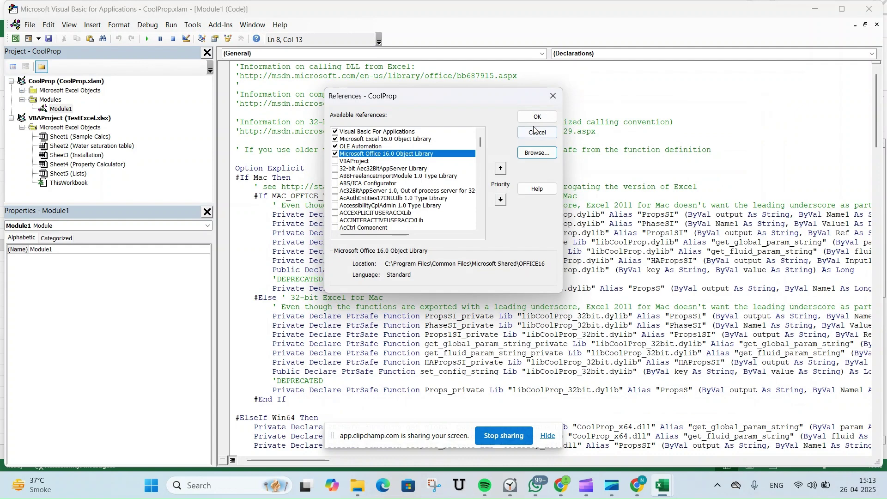
left_click(536, 132)
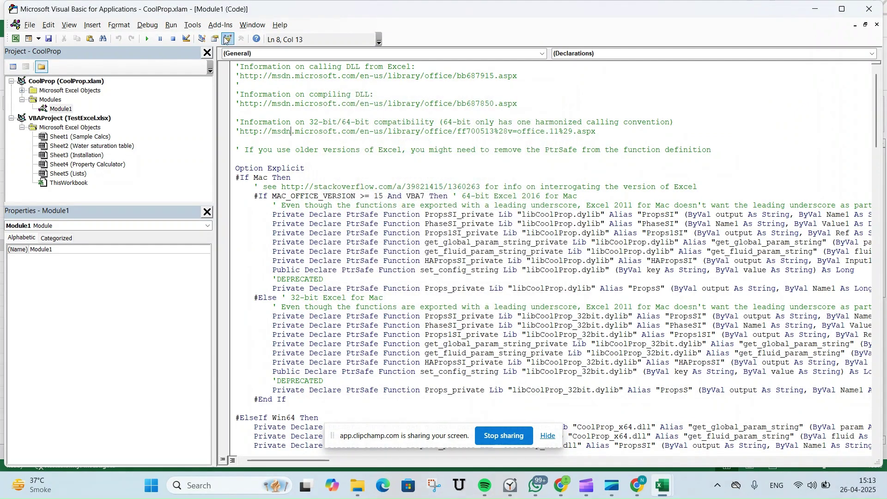
- Reopen References and scroll the available list to the entries starting with C
left_click(193, 25)
left_click(212, 38)
scroll(419, 184, "down", 2)
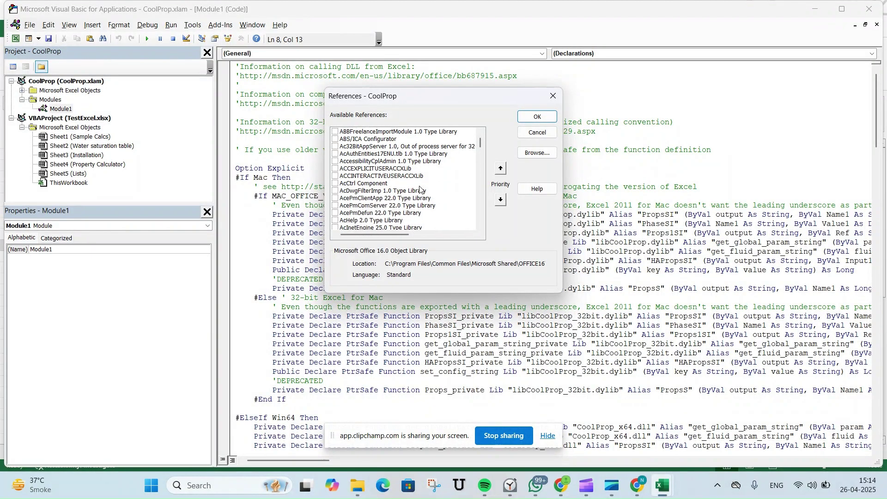
key("c")
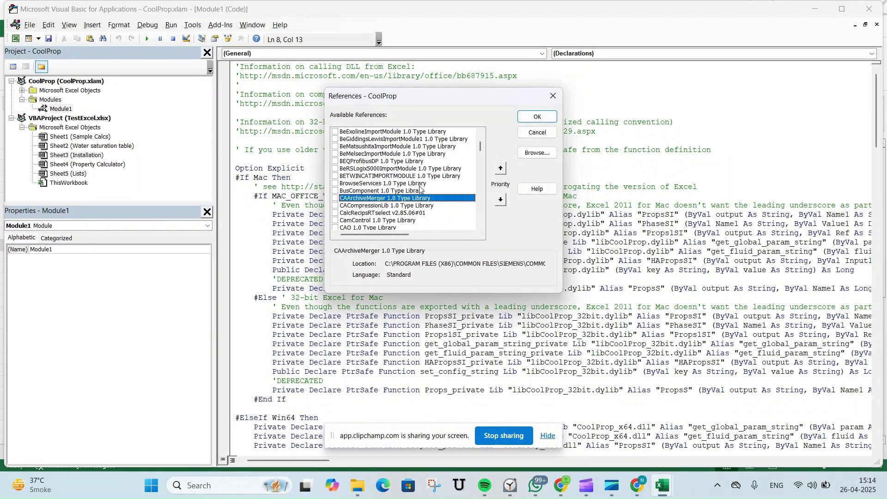
scroll(420, 188, "down", 8)
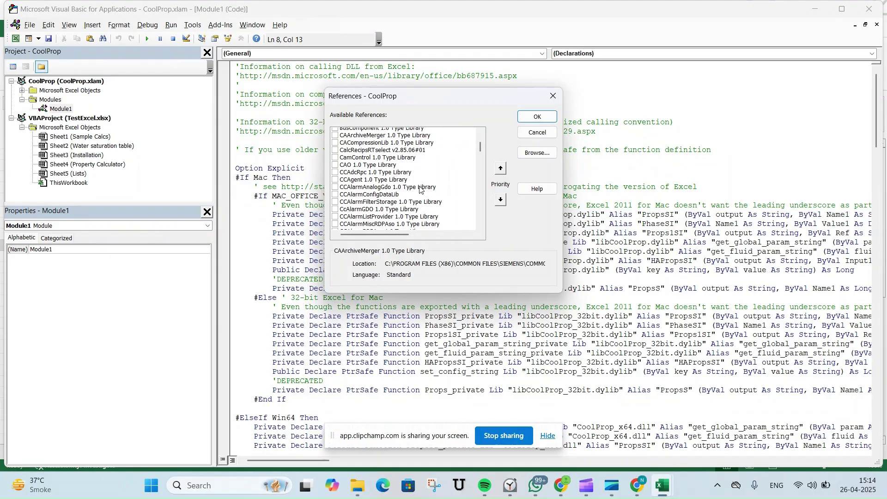
scroll(420, 188, "down", 10)
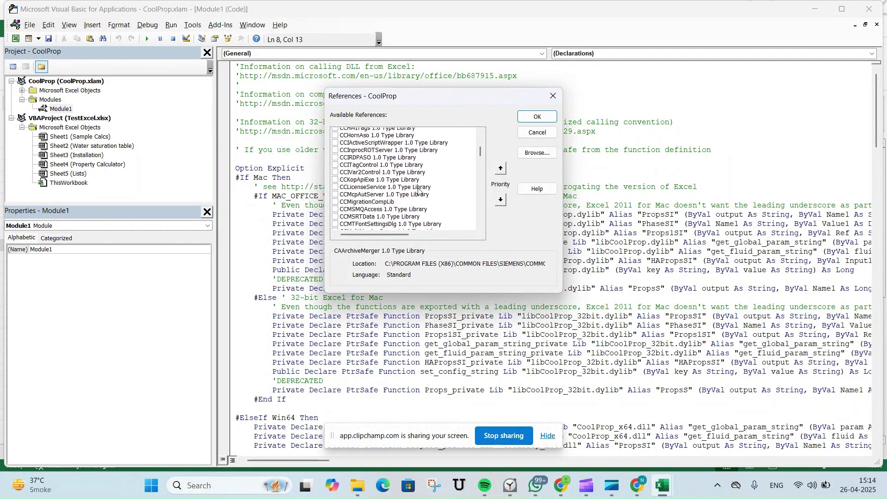
scroll(417, 194, "down", 10)
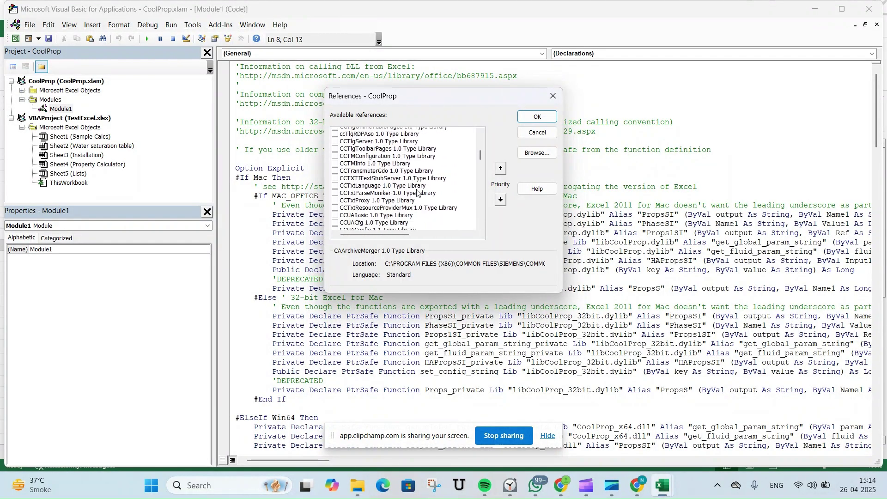
scroll(417, 200, "down", 5)
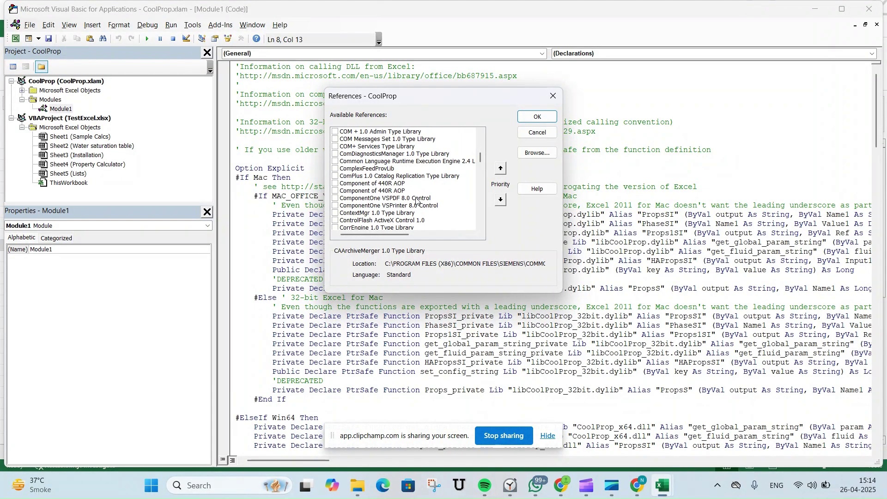
scroll(386, 166, "up", 1)
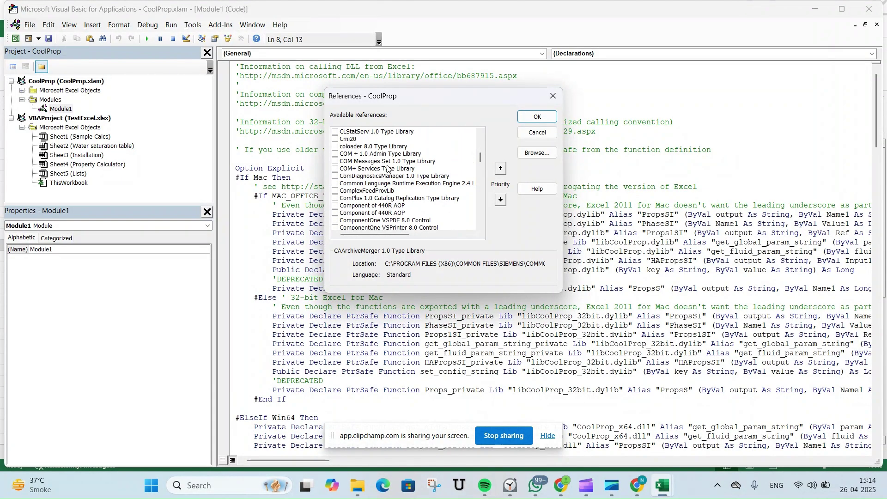
scroll(388, 169, "up", 1)
scroll(388, 169, "down", 4)
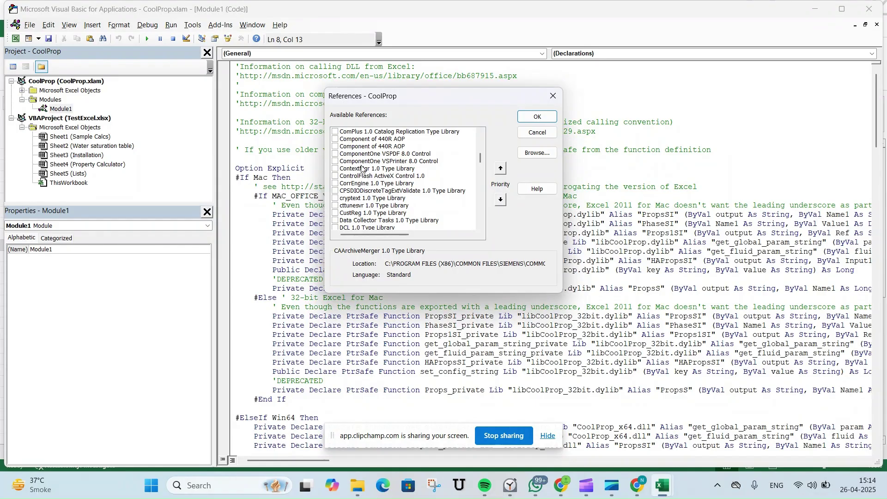
- Browse Excel files, add CoolProp.xlam as a reference, and dismiss the name-conflict error
left_click(537, 153)
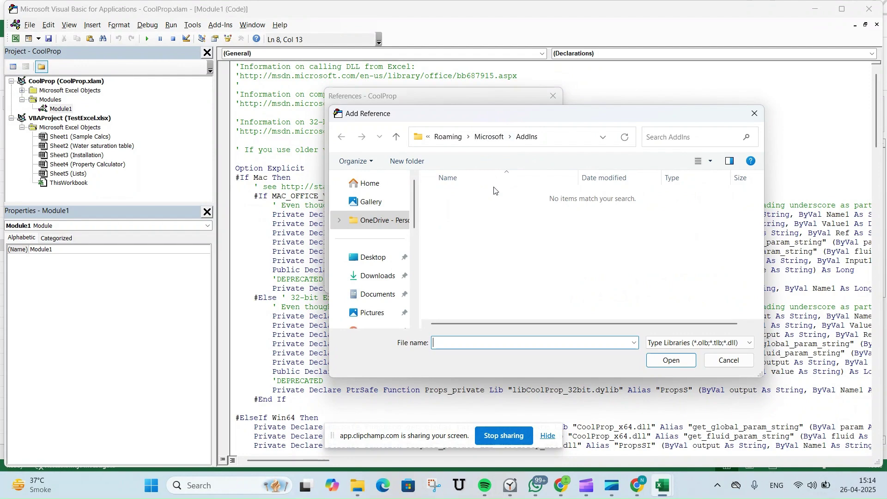
left_click(721, 342)
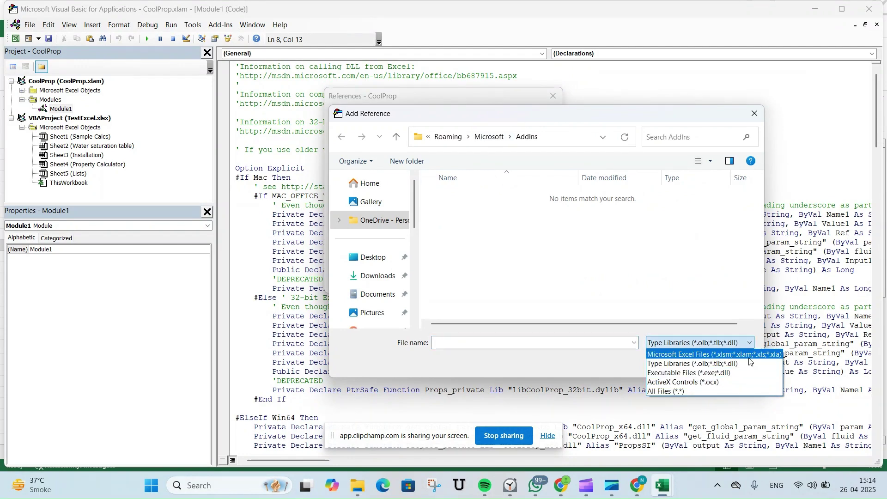
left_click(735, 355)
left_click(479, 214)
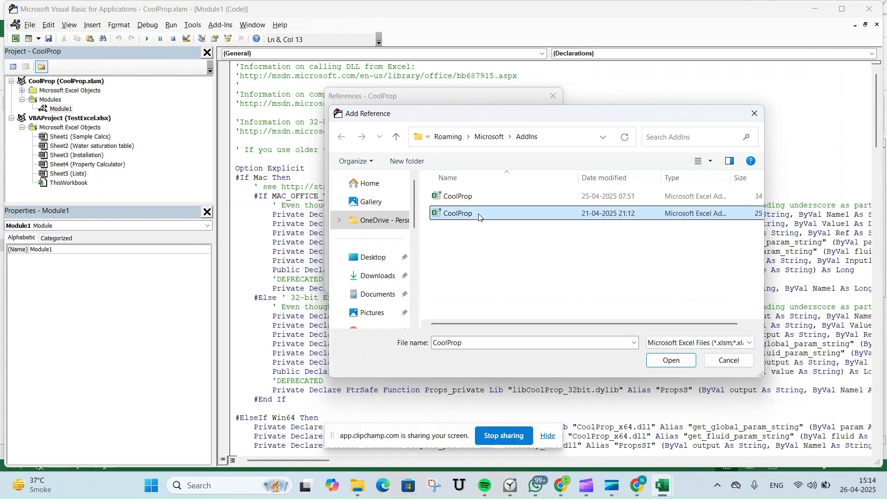
left_click(684, 361)
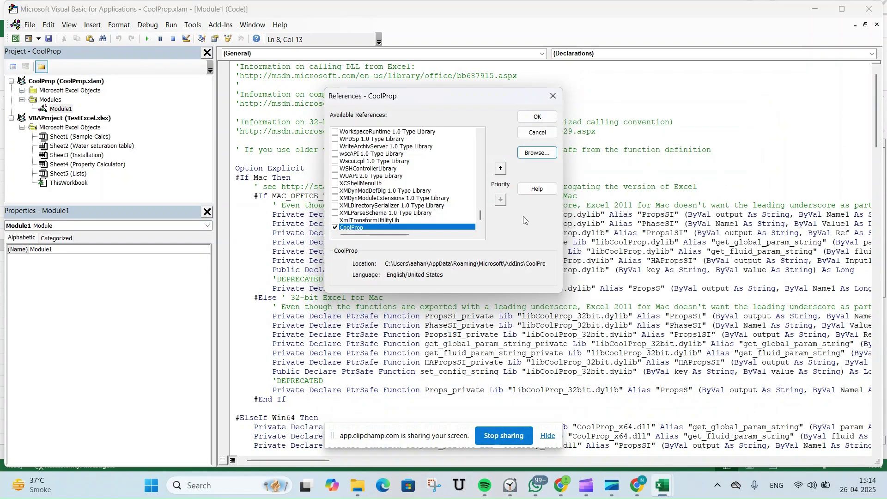
left_click(537, 117)
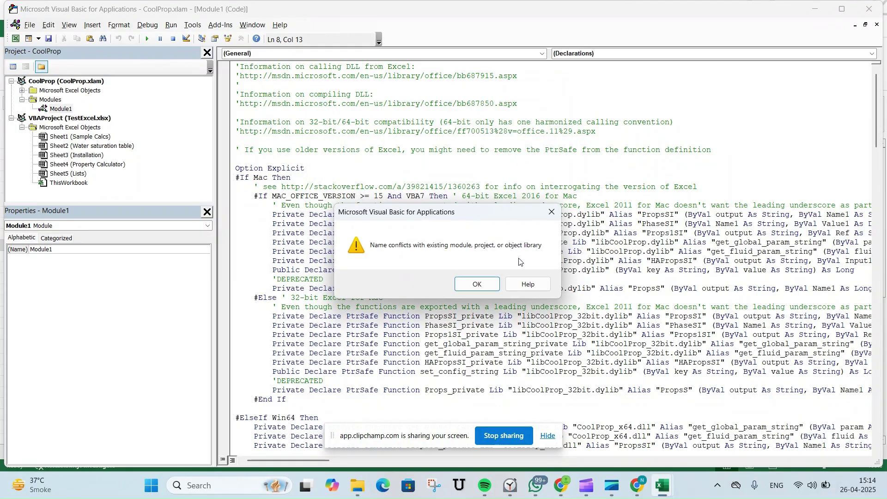
left_click(523, 284)
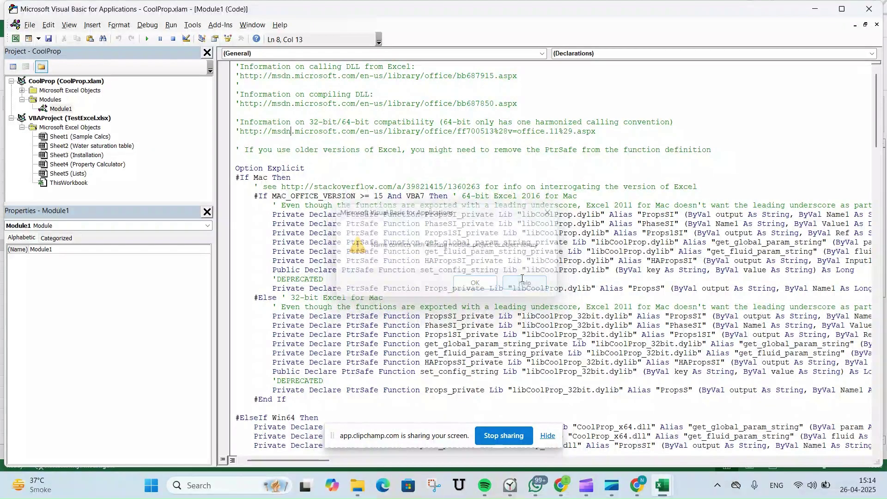
- Back in Excel, confirm the Coolprop entry in the Excel Add-ins list and accept the privacy warning
key("alt+F11")
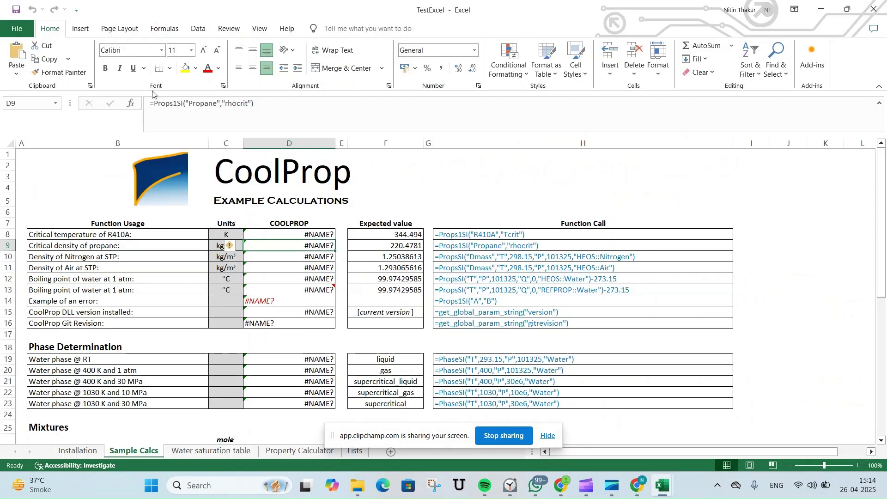
left_click(10, 28)
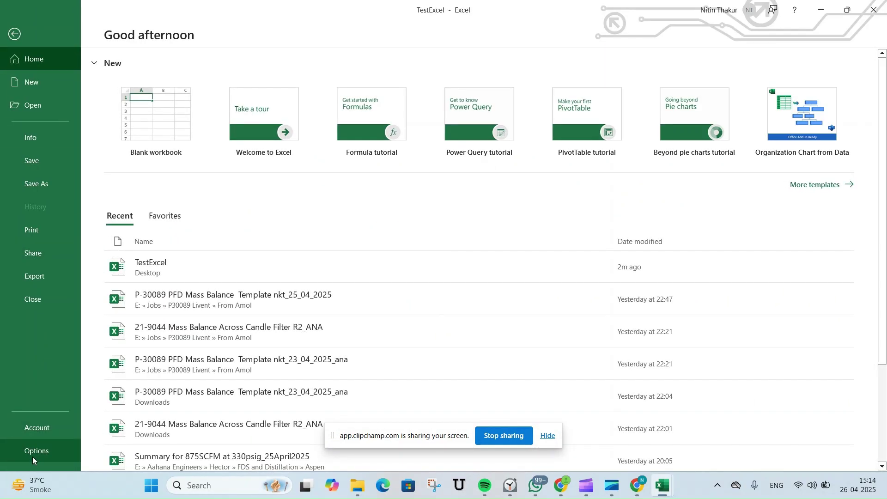
left_click(32, 455)
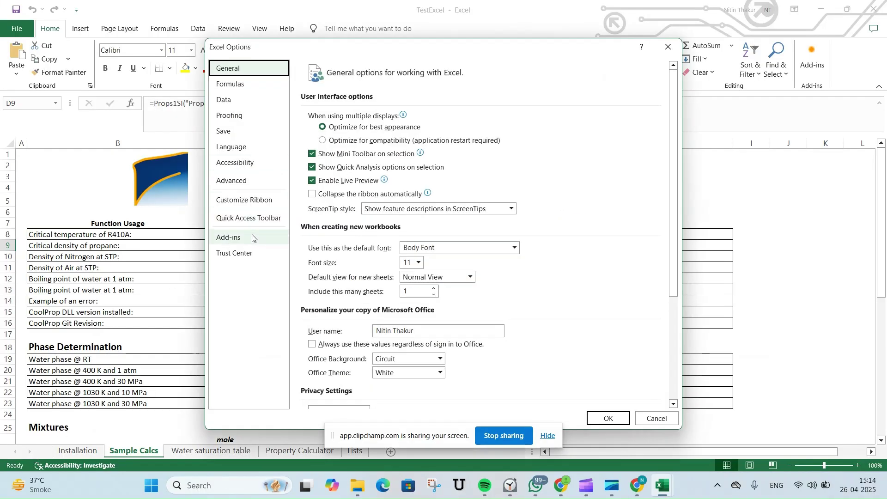
left_click(252, 236)
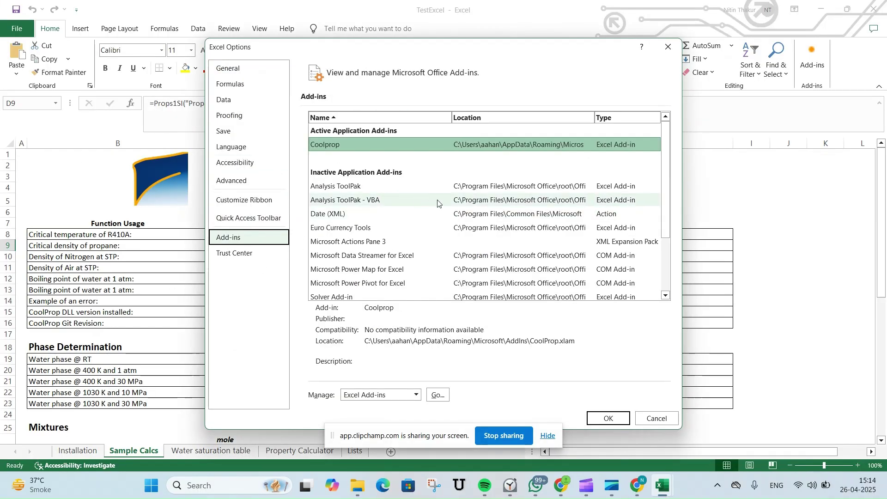
left_click(585, 147)
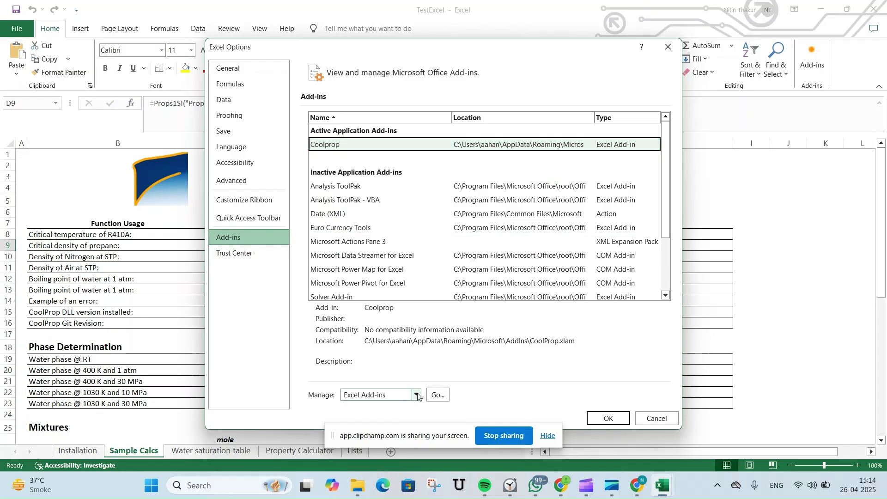
left_click(437, 395)
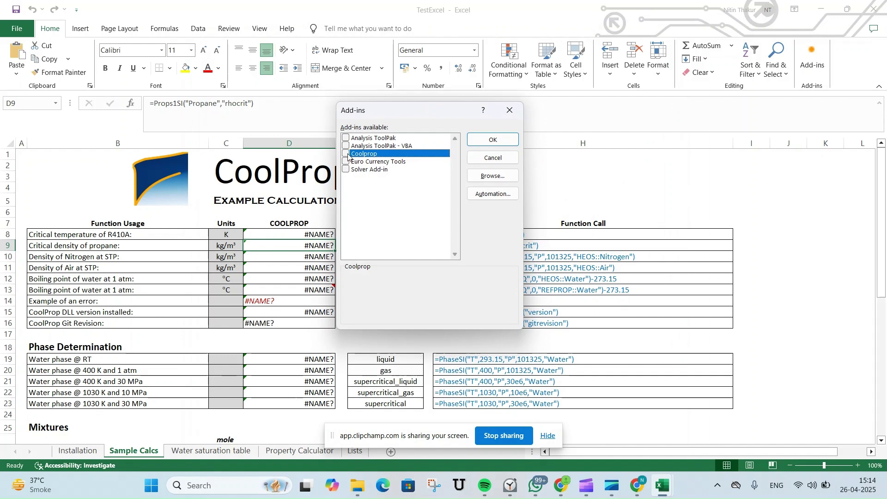
left_click(484, 141)
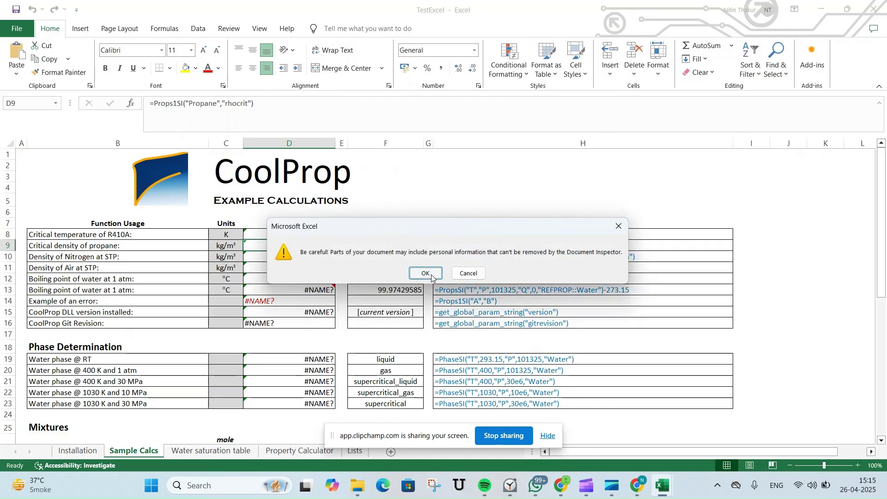
left_click(431, 276)
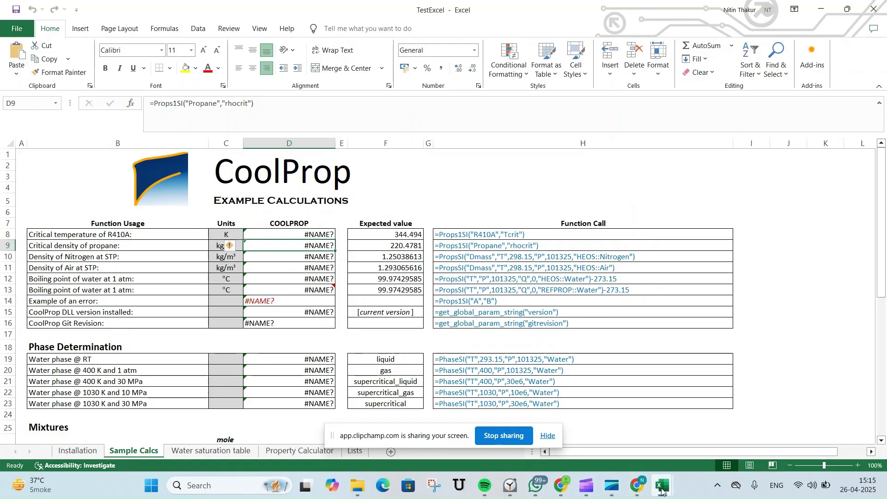
- In the VBA editor, open the References list for the TestExcel project
mouse_move(662, 485)
left_click(731, 445)
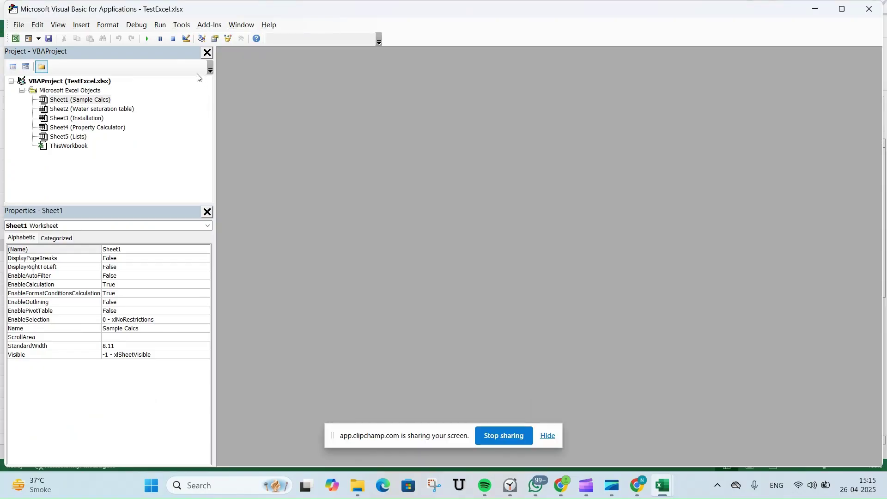
left_click(182, 25)
left_click(182, 25)
left_click(182, 25)
left_click(193, 40)
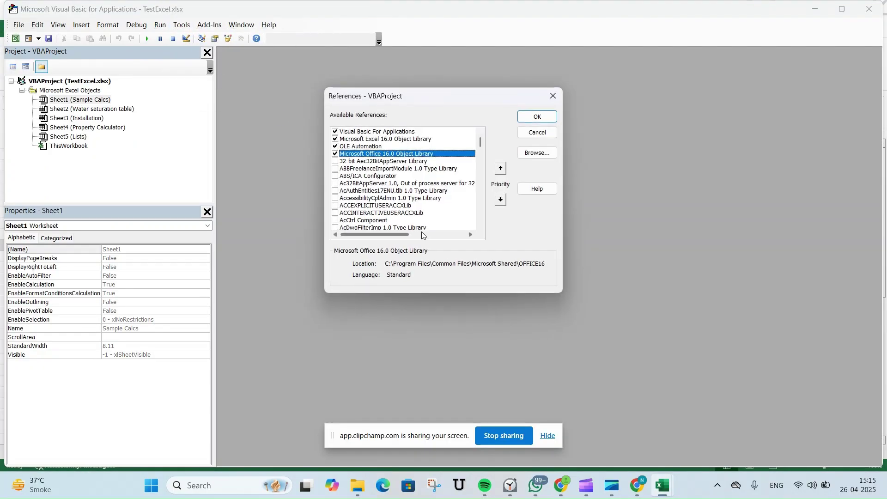
- Add CoolProp.xlam from the AddIns folder as a checked project reference
left_click(535, 153)
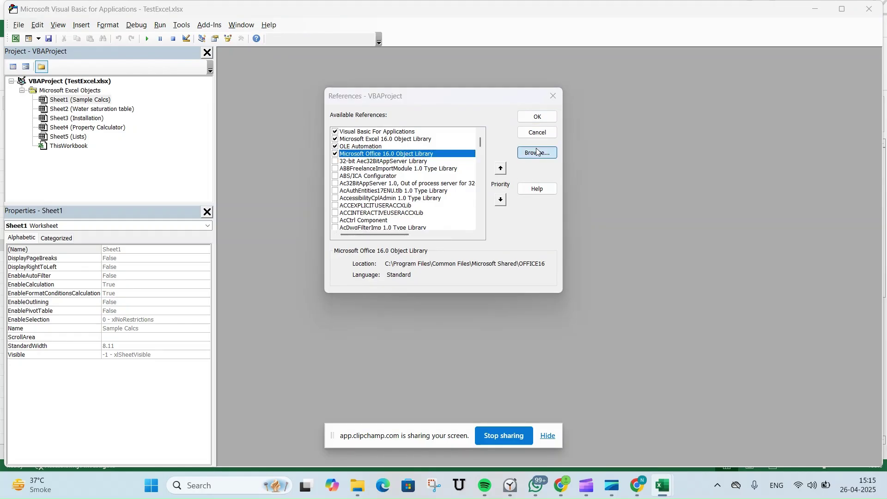
left_click(698, 343)
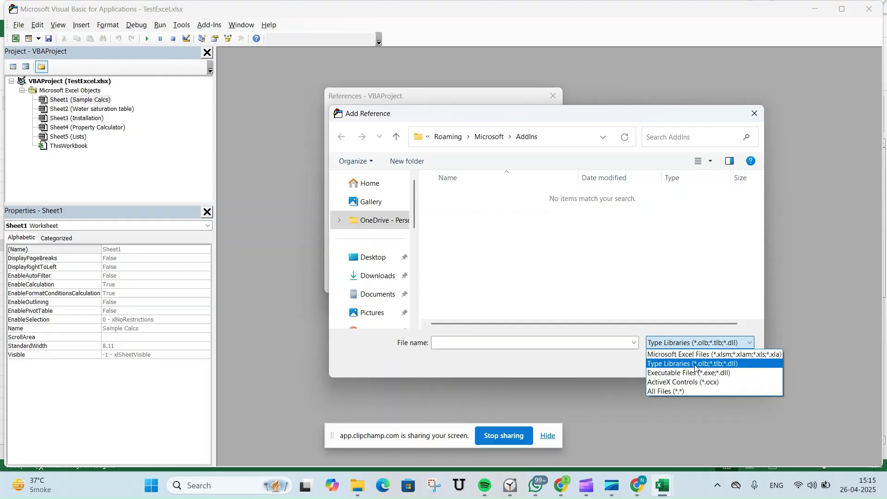
left_click(749, 355)
left_click(641, 213)
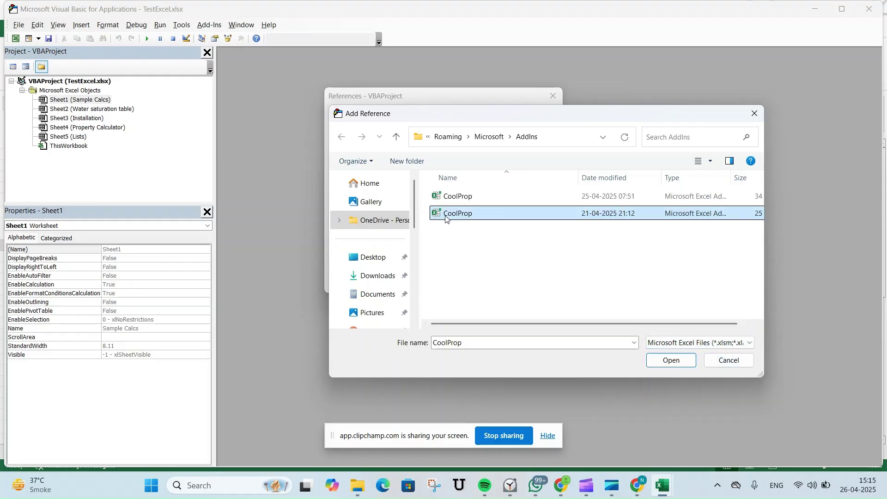
left_click_drag(579, 175, 506, 173)
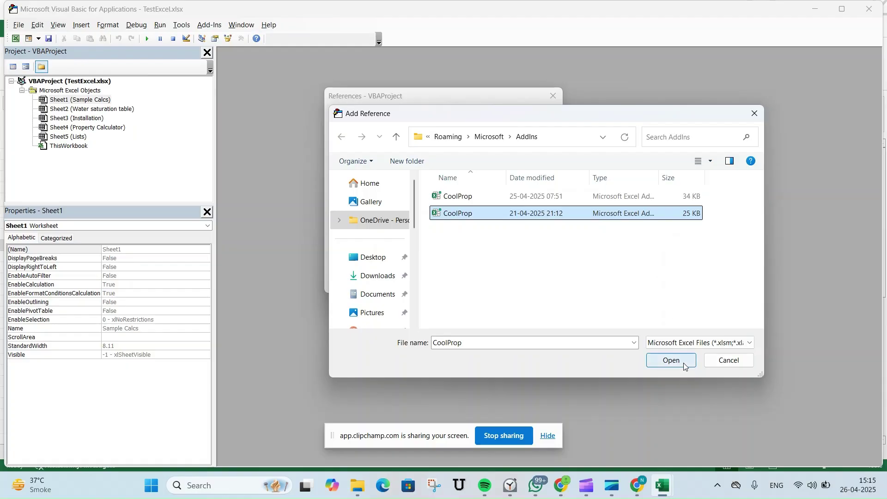
left_click(670, 360)
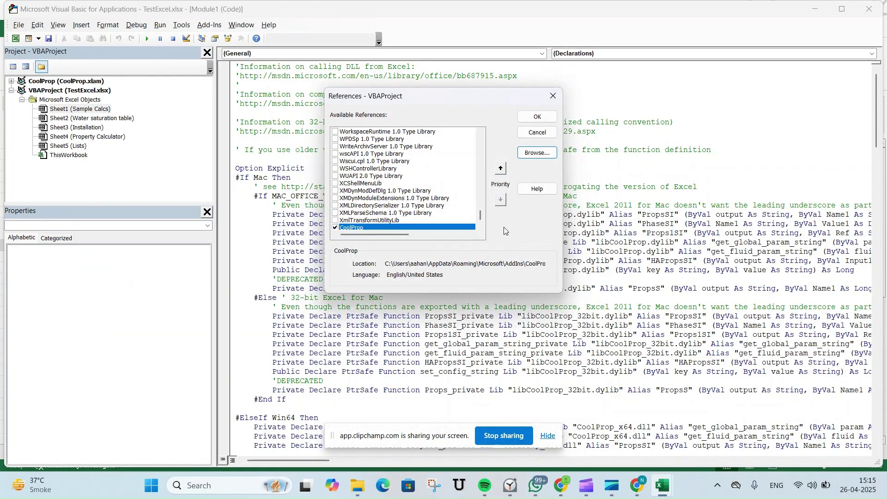
left_click(541, 117)
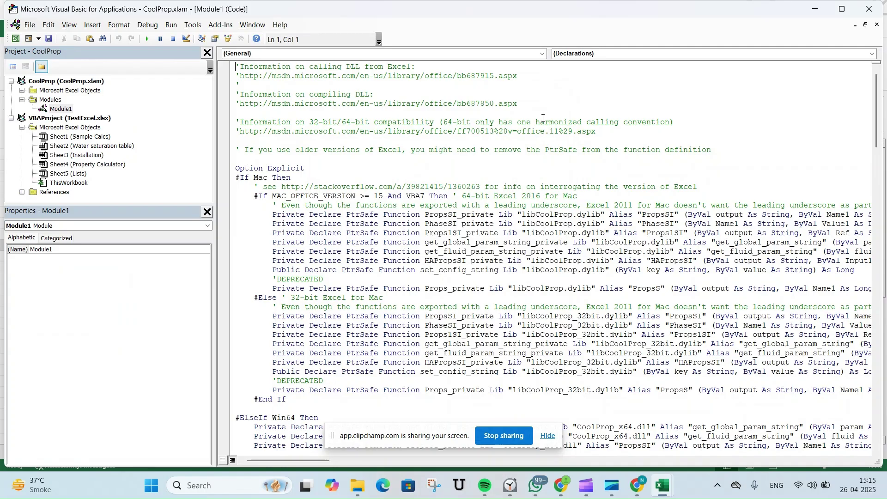
- Save the VBA project, accept the personal-information warning, and return to Excel
left_click(49, 40)
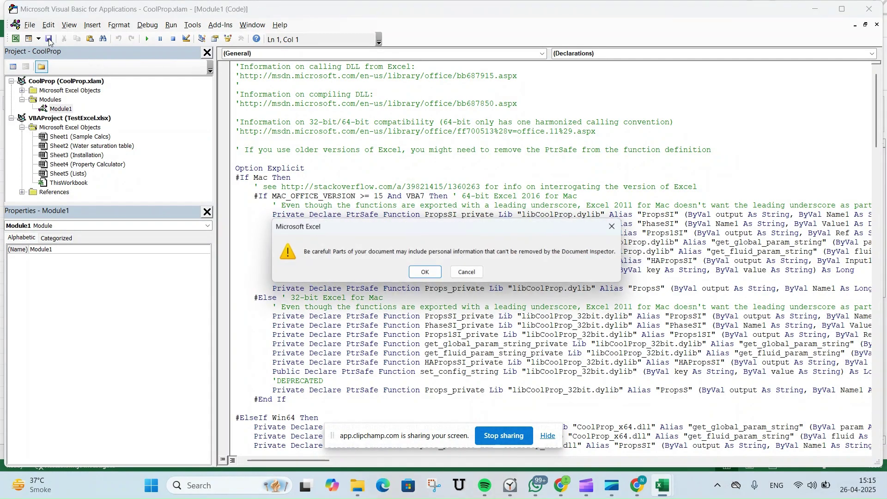
left_click(426, 276)
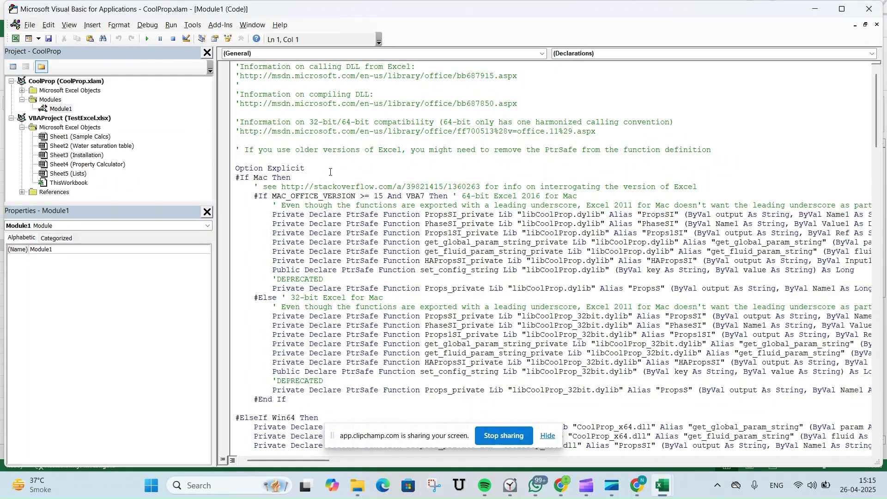
key("alt+Tab")
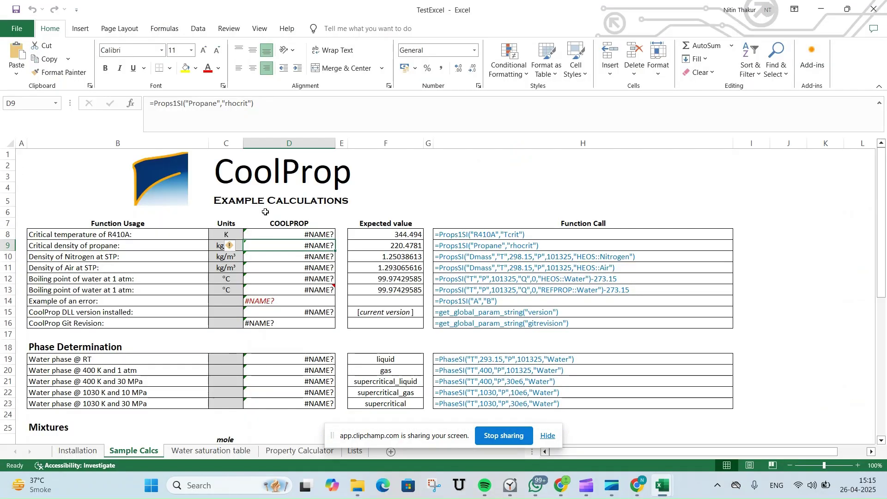
- Force a full recalculation (Ctrl+Alt+F9) so column D computes CoolProp values, then save the workbook
left_click(279, 232)
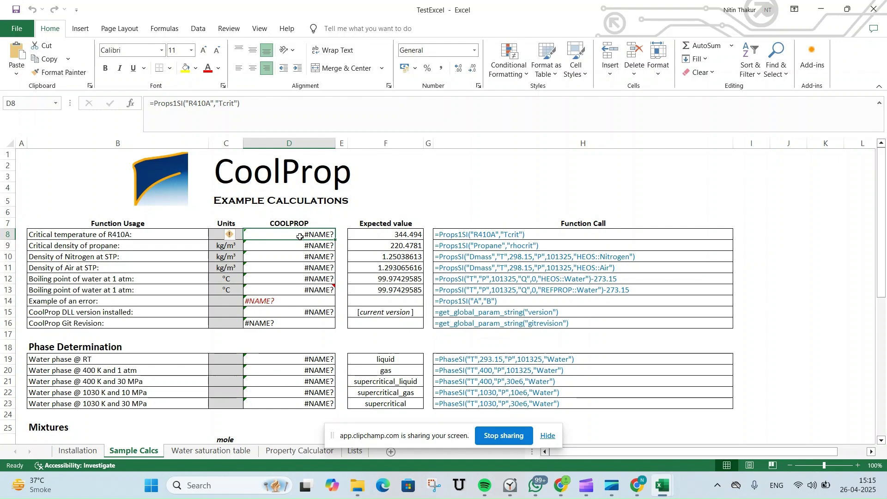
key("ctrl+alt+F9")
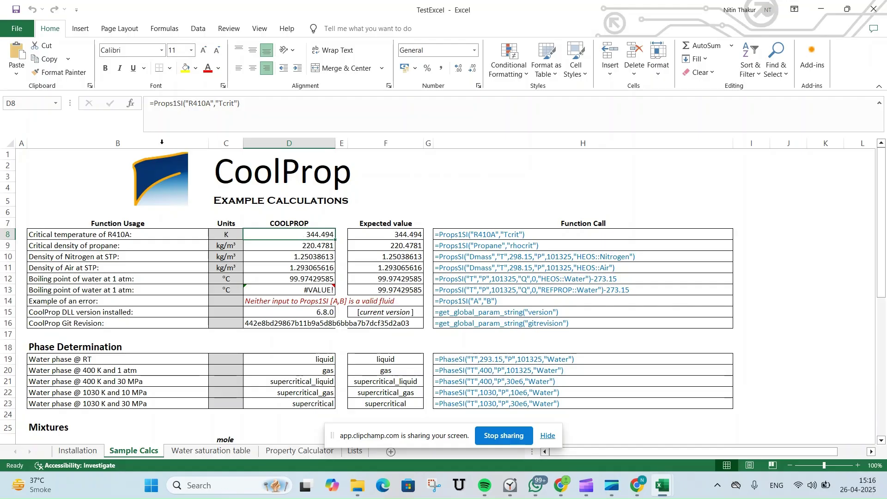
left_click(17, 9)
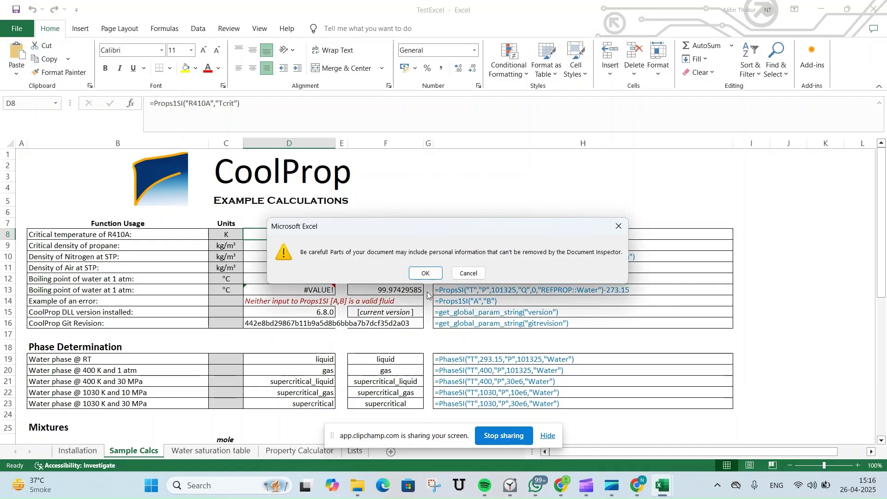
left_click(427, 274)
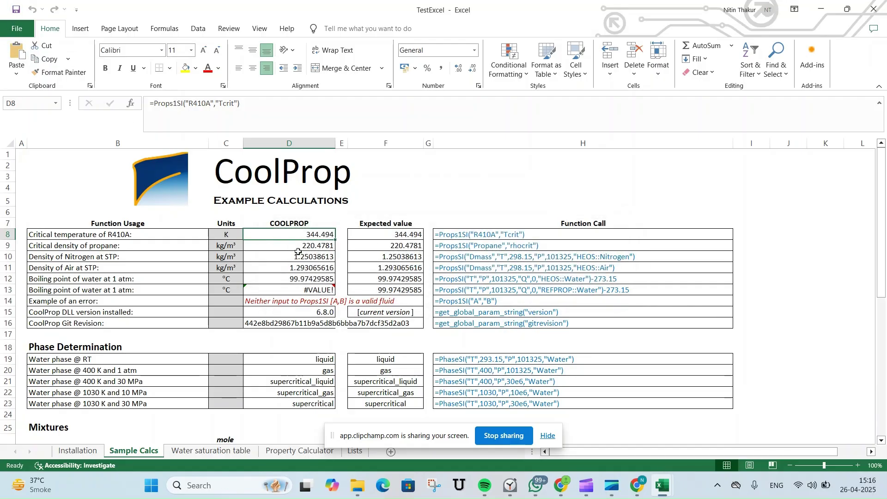